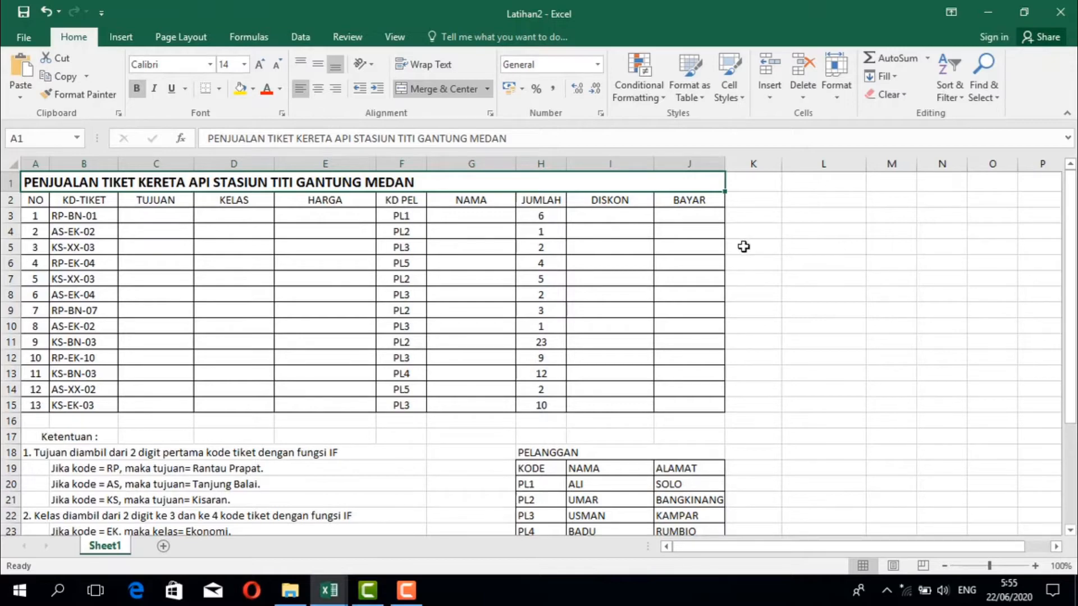
- Begin an IF formula in C3 that tests the first two characters of B3 with LEFT(B3;2)
scroll(789, 366, "down", 1)
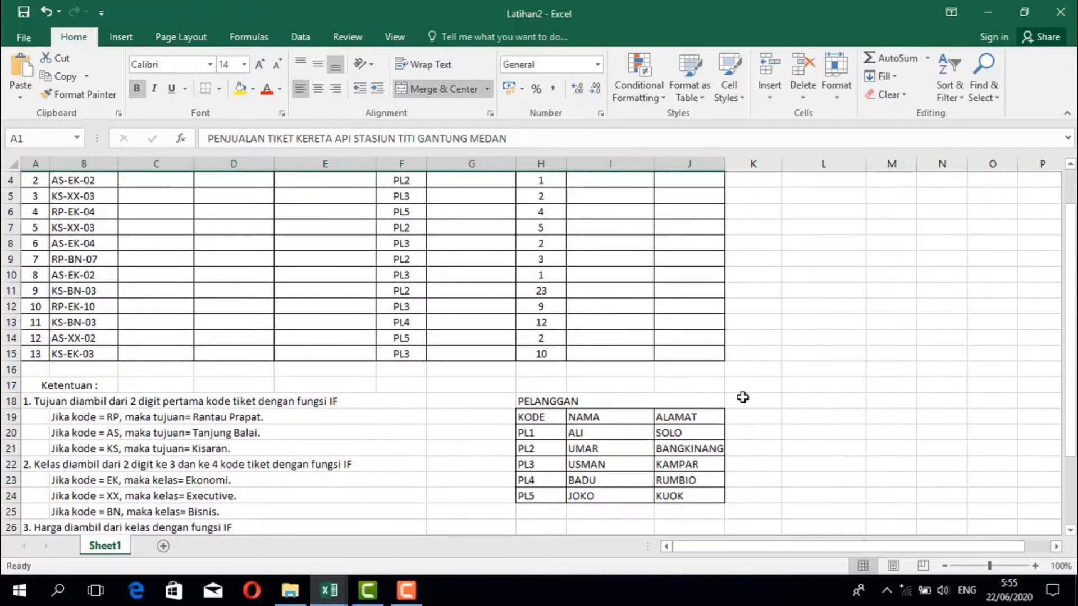
scroll(799, 382, "up", 1)
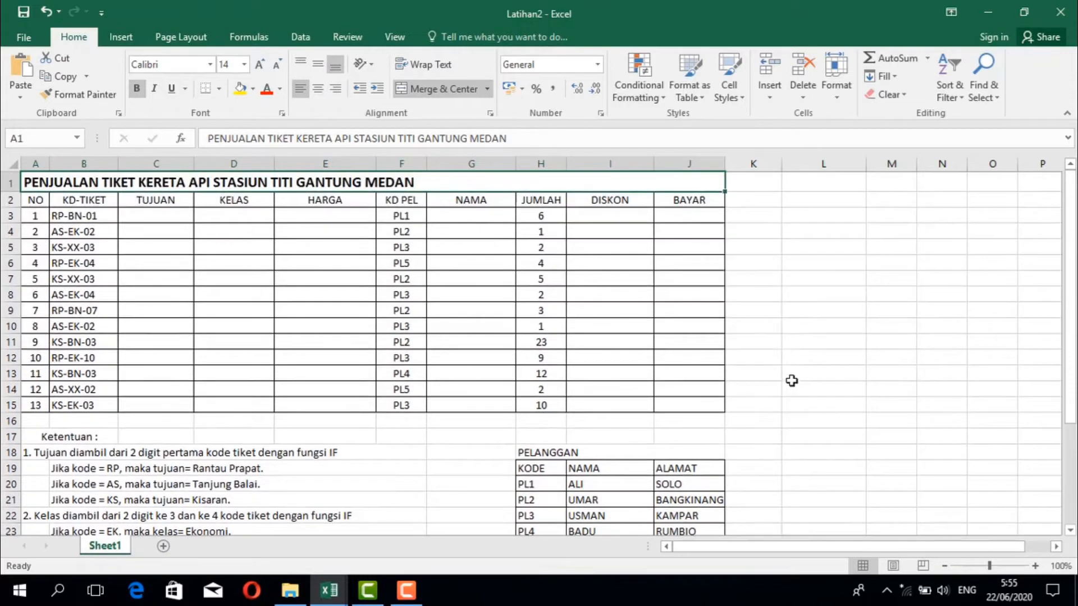
left_click(169, 211)
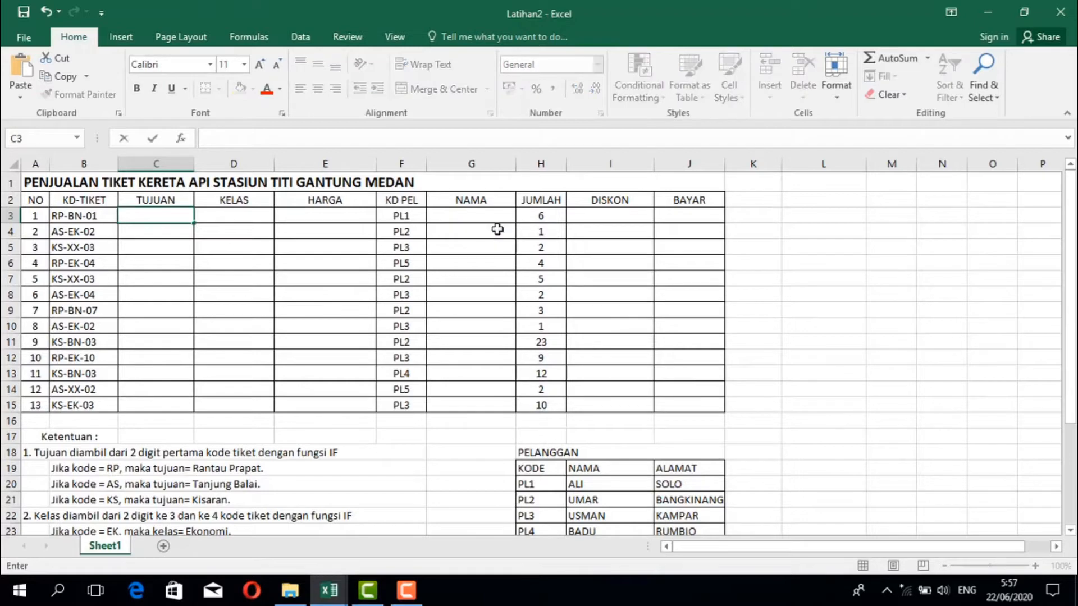
type("=")
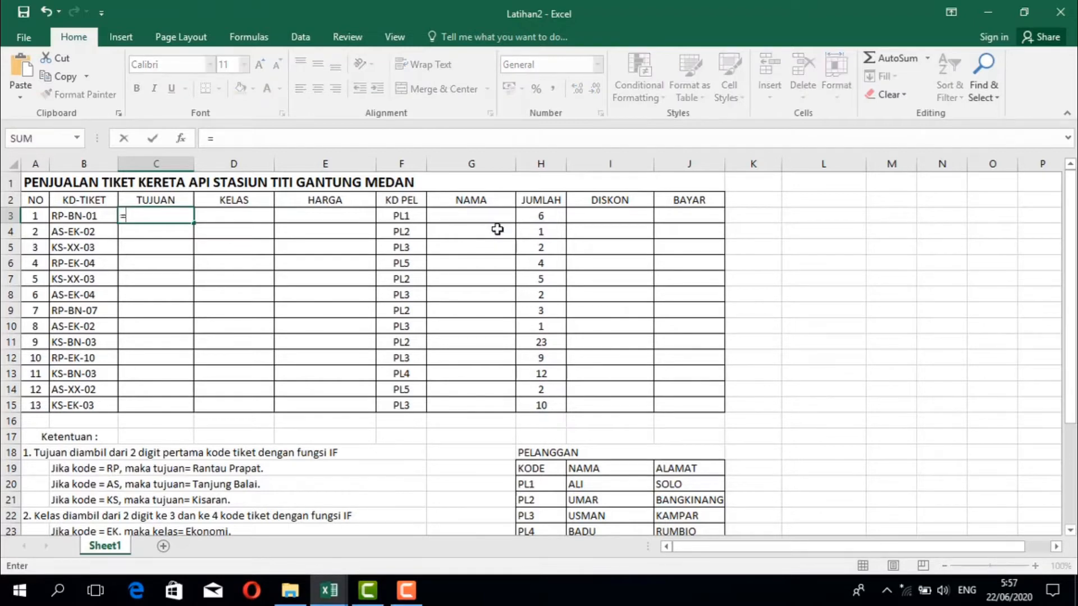
type("IF")
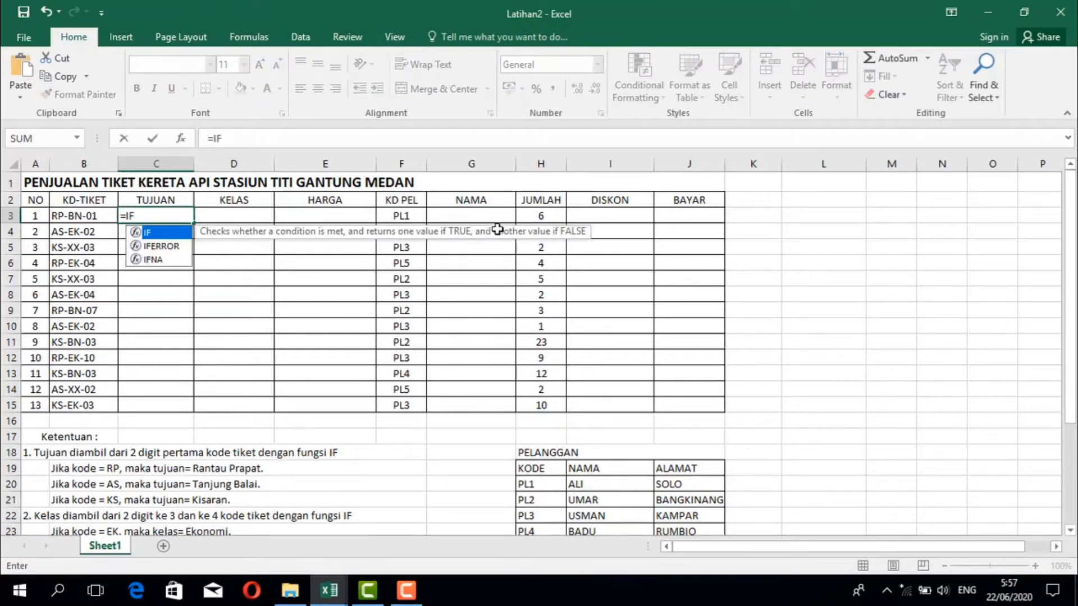
type("(")
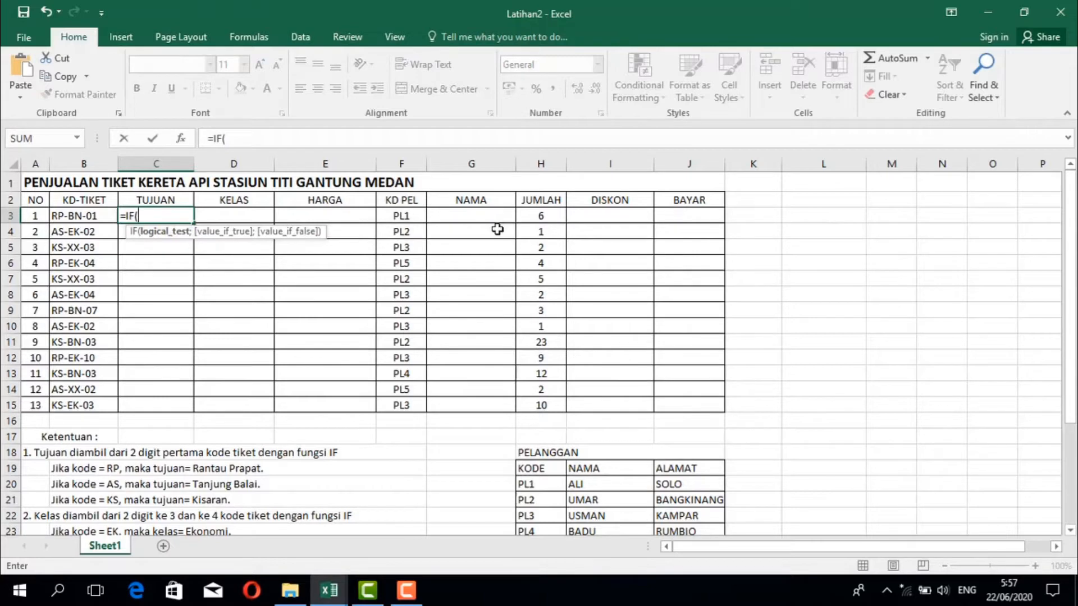
type("LEFT")
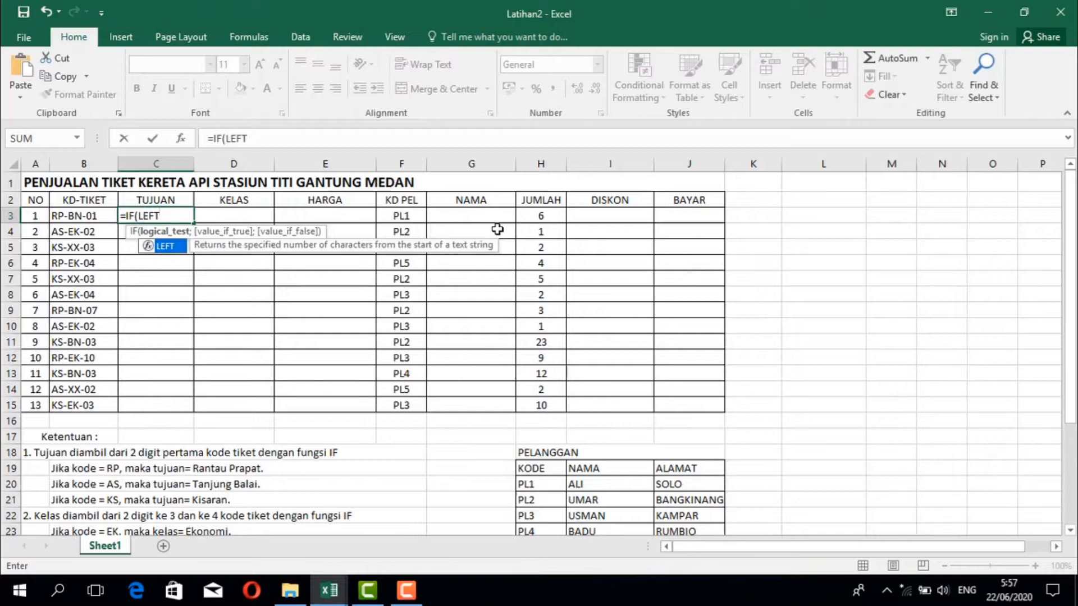
type("(")
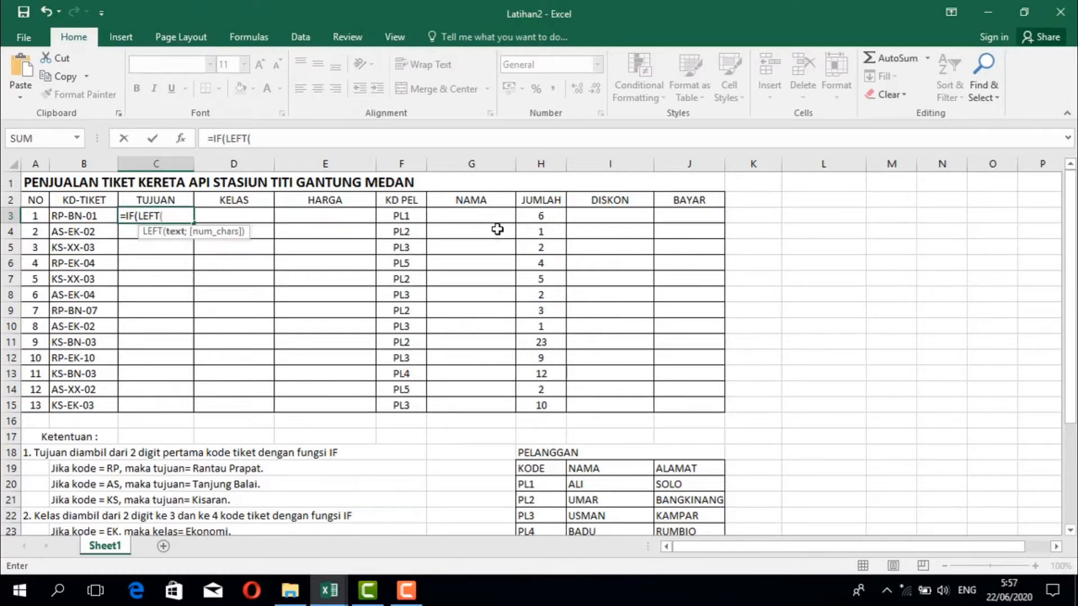
left_click(107, 216)
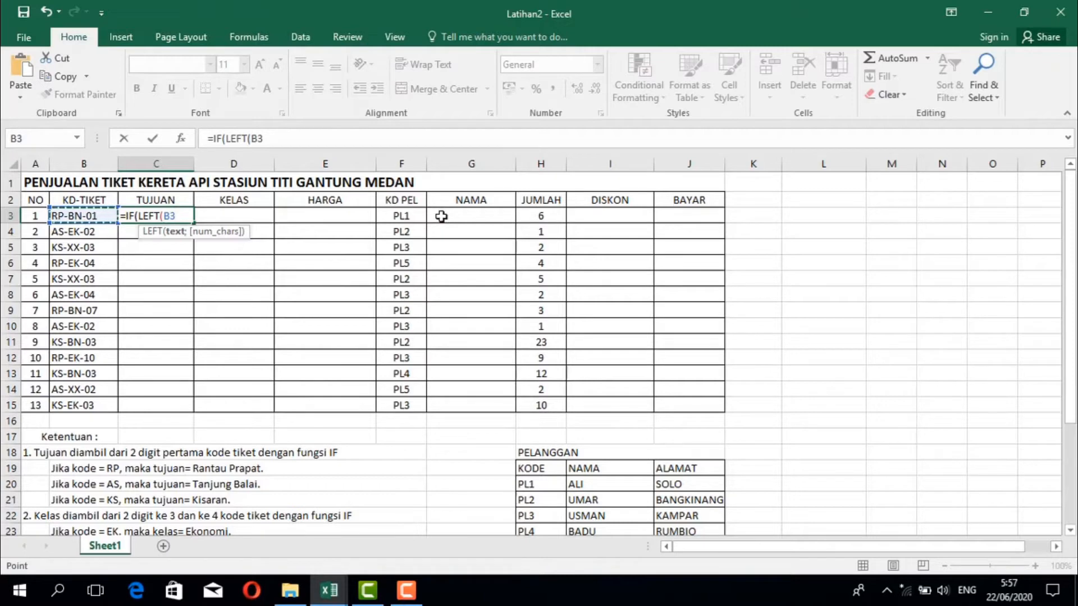
type(";")
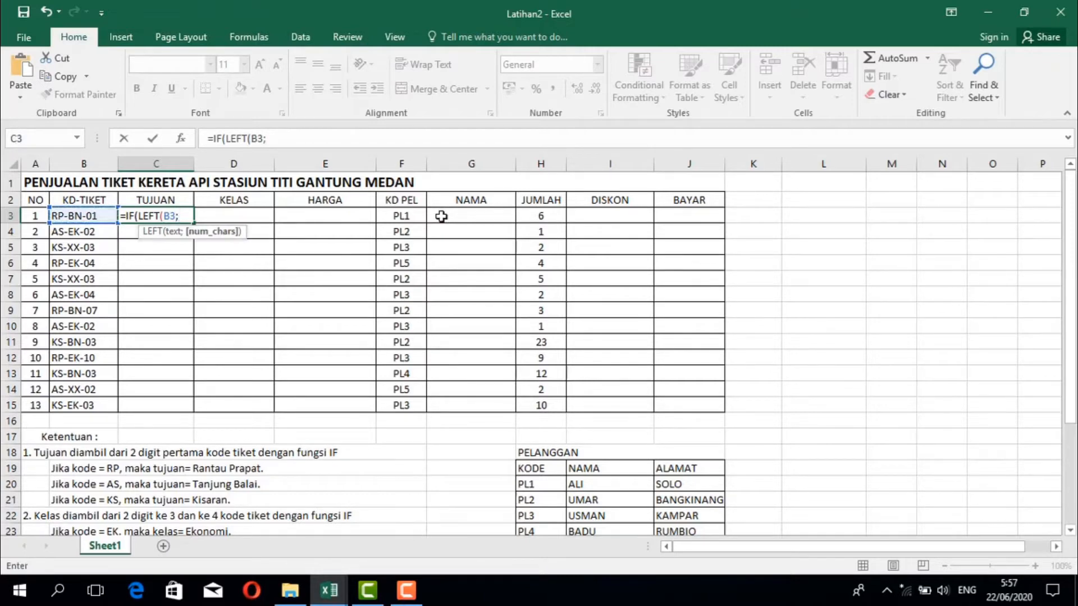
type("2)")
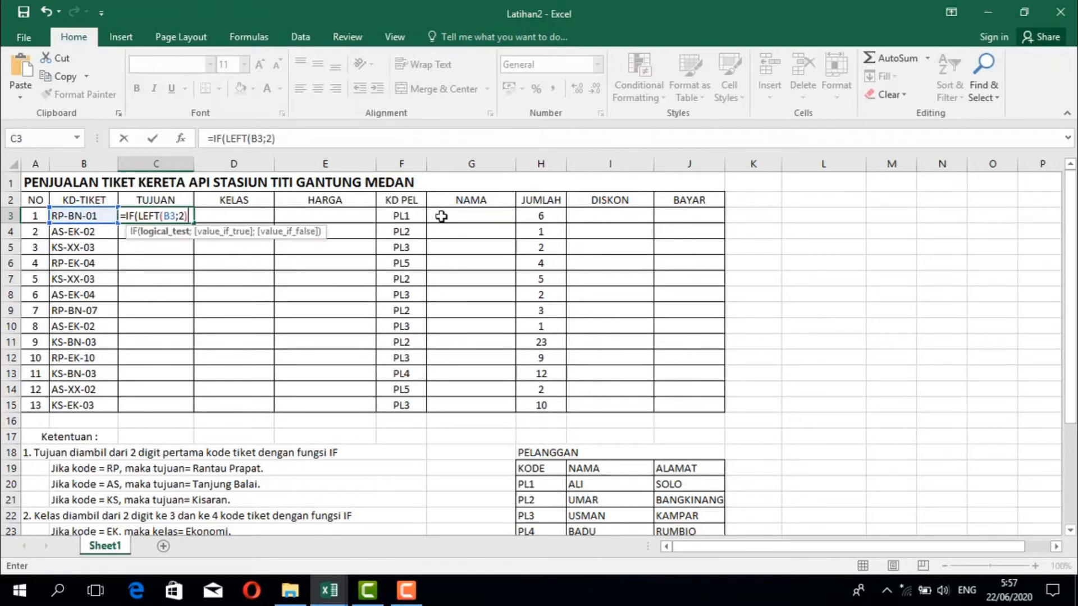
- Complete the first IF condition so that code "RP" returns "Rantau Prapat", leaving the value-if-false argument open
type("=\"RP\";")
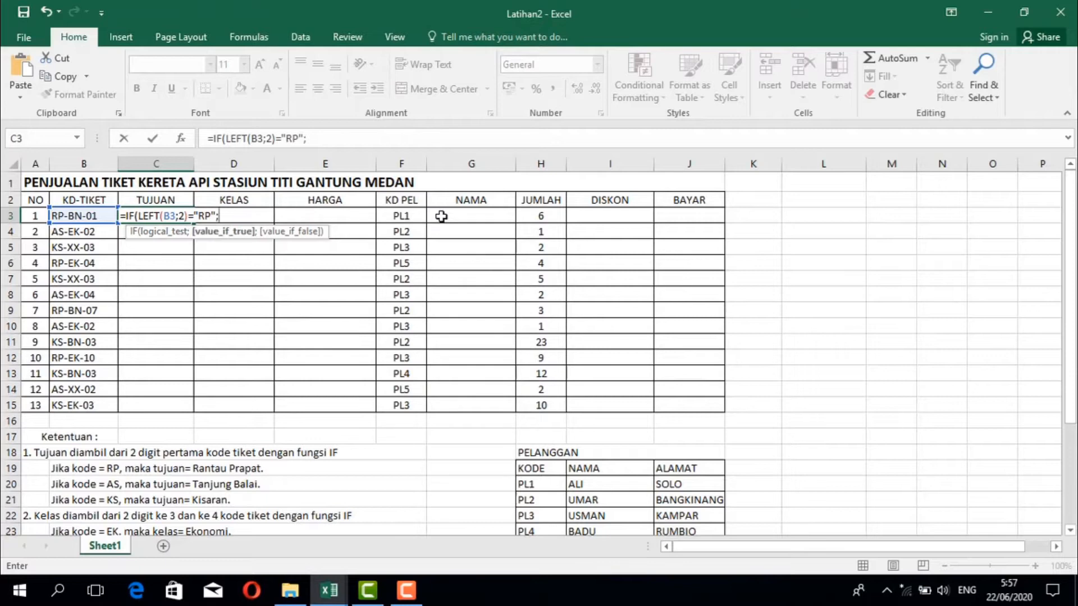
type("\"Rantau P")
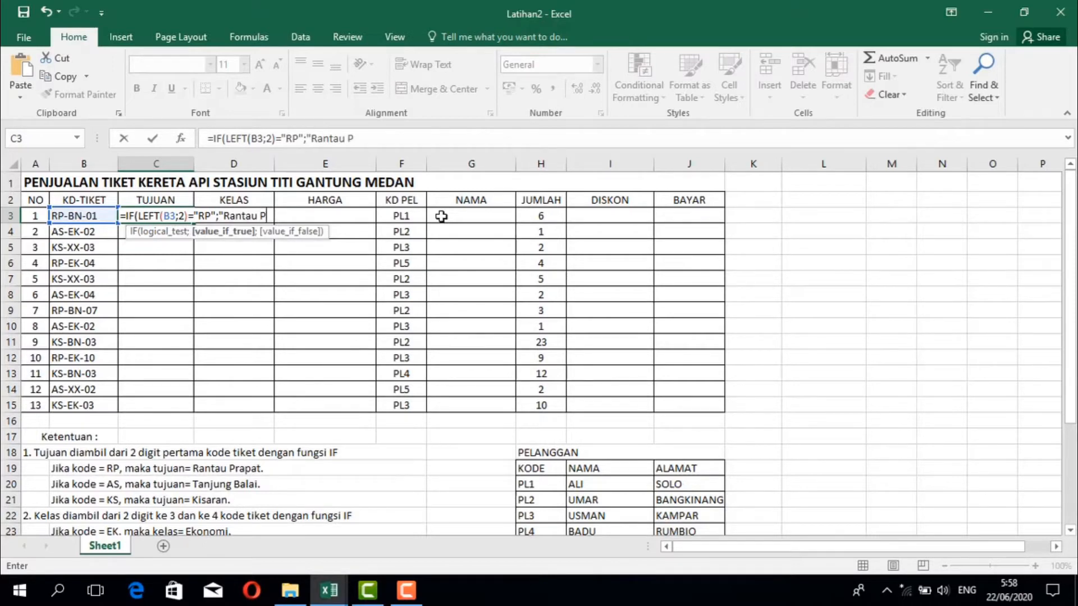
type("rapat\";")
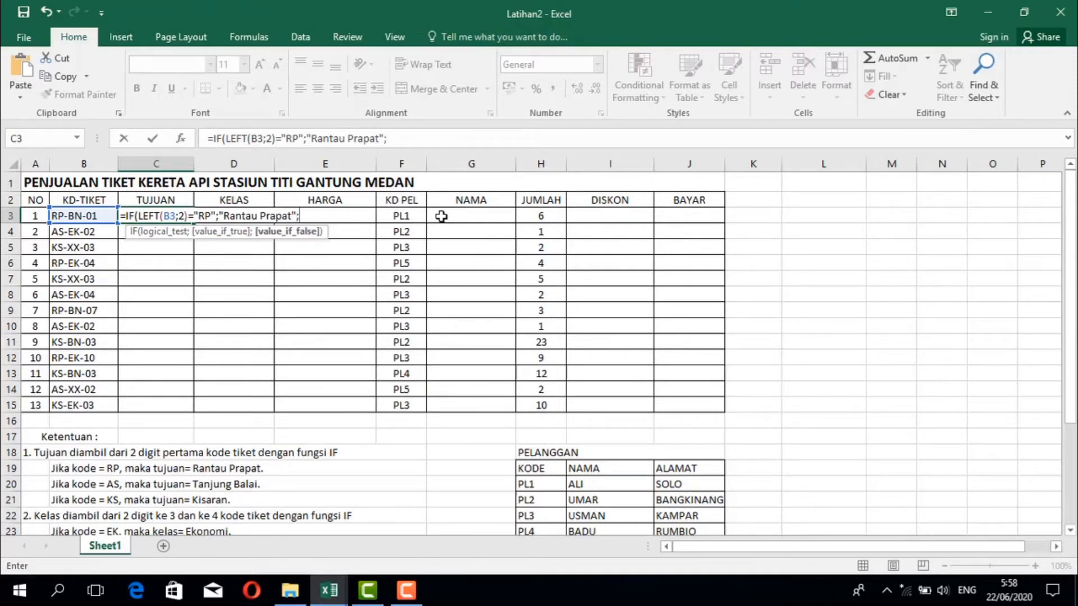
- Duplicate the whole IF clause as a nested value-if-false argument and change its tested code to "AS"
left_click_drag(301, 216, 127, 216)
key("ctrl+c")
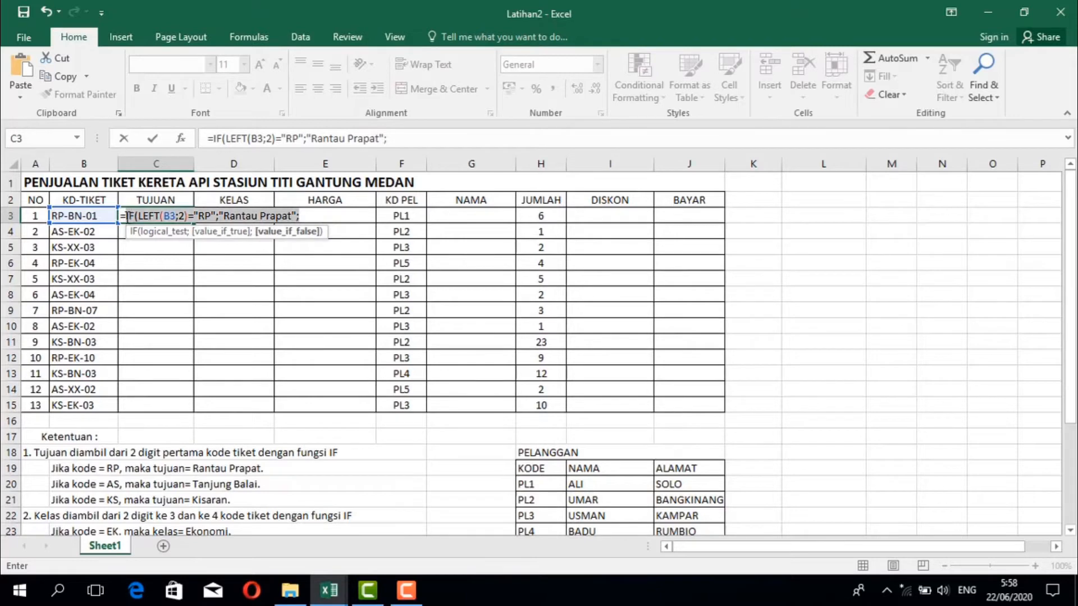
left_click(332, 219)
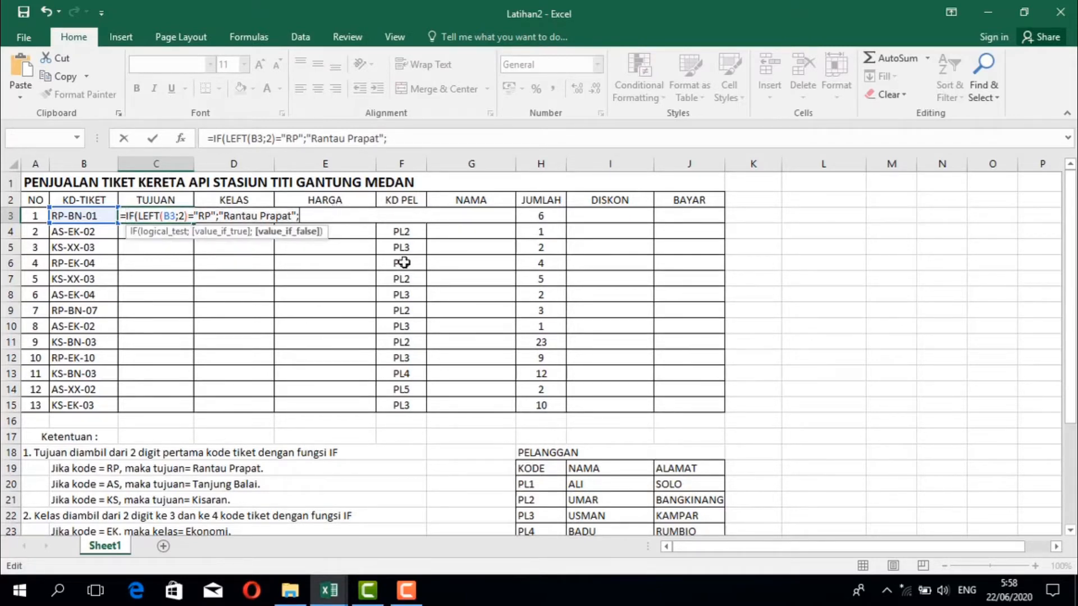
key("ctrl+v")
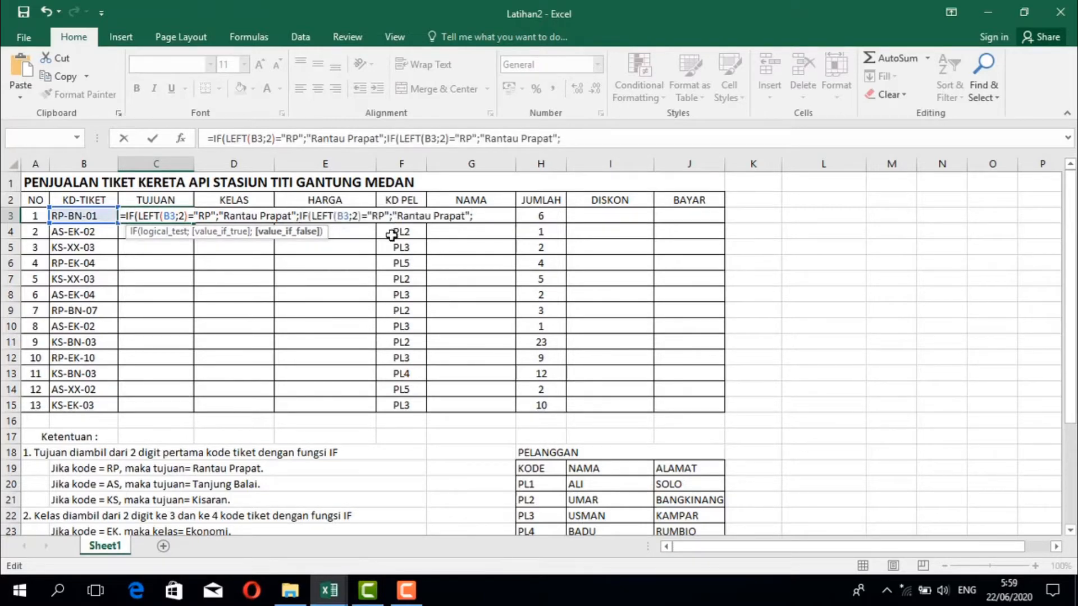
left_click(386, 216)
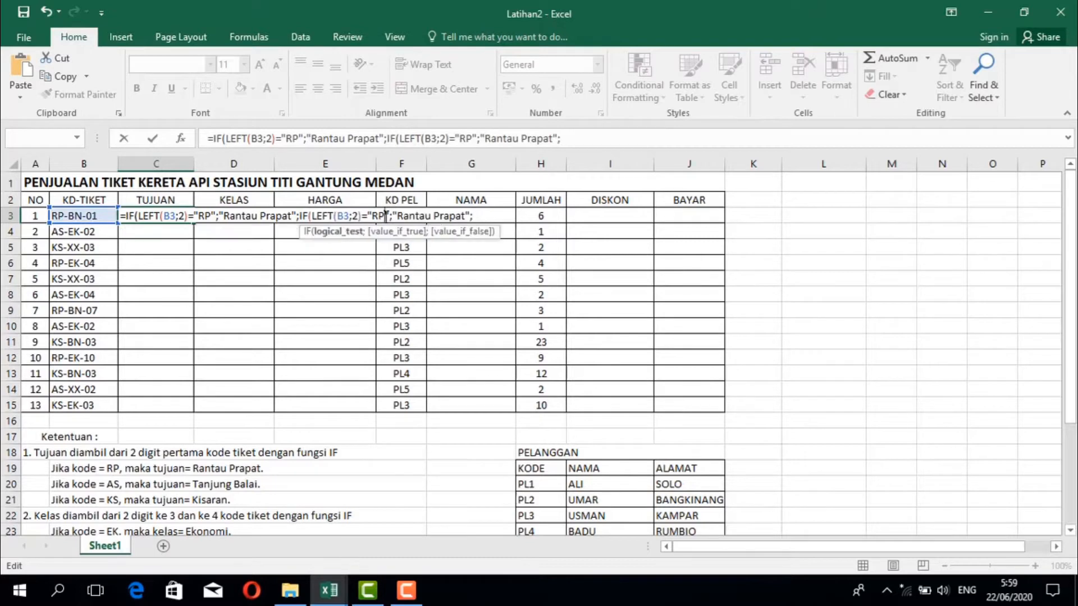
key("BackSpace")
key("BackSpace")
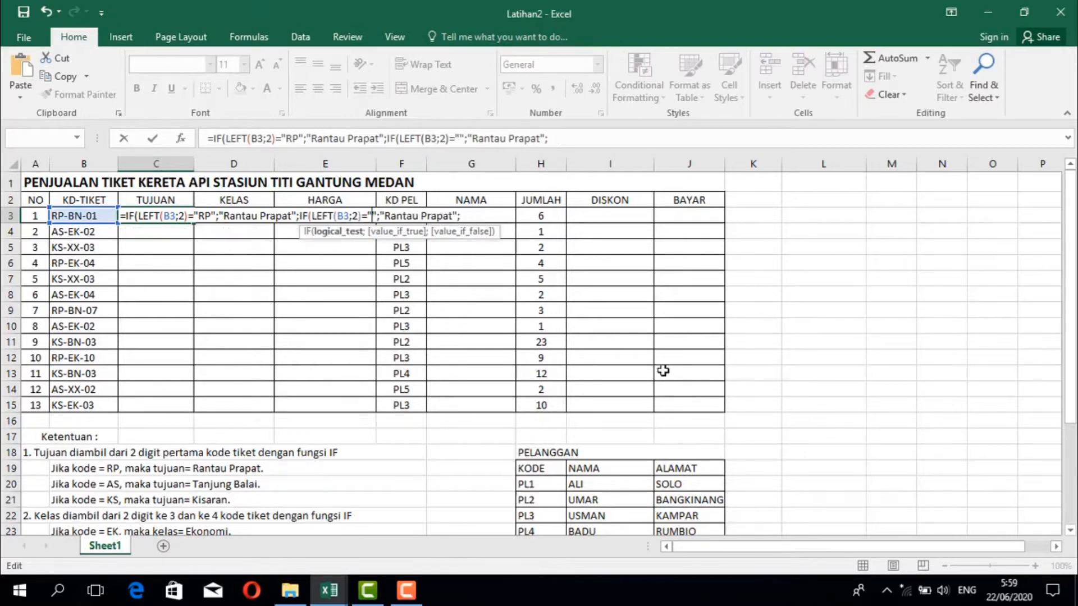
type("AS")
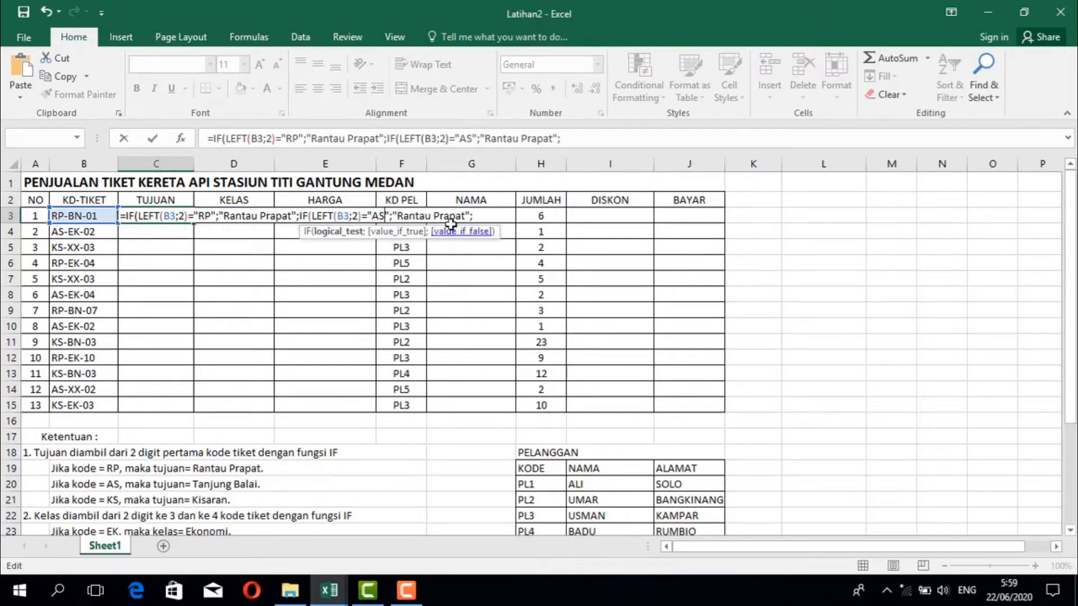
- Replace the returned text of the nested "AS" condition with "Tanjung Balai"
left_click_drag(465, 218, 399, 221)
key("BackSpace")
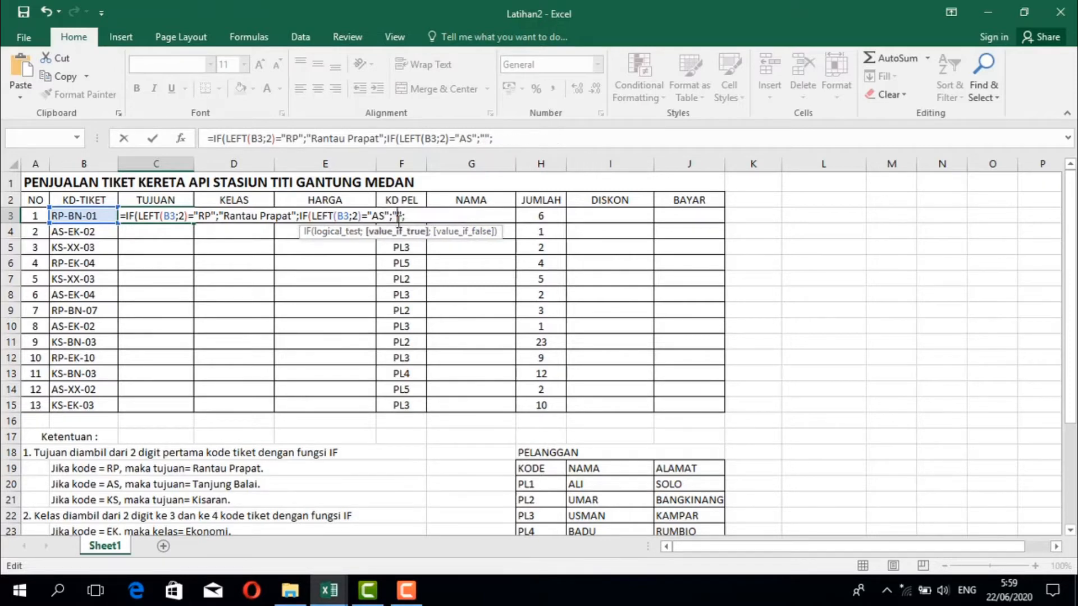
type("T")
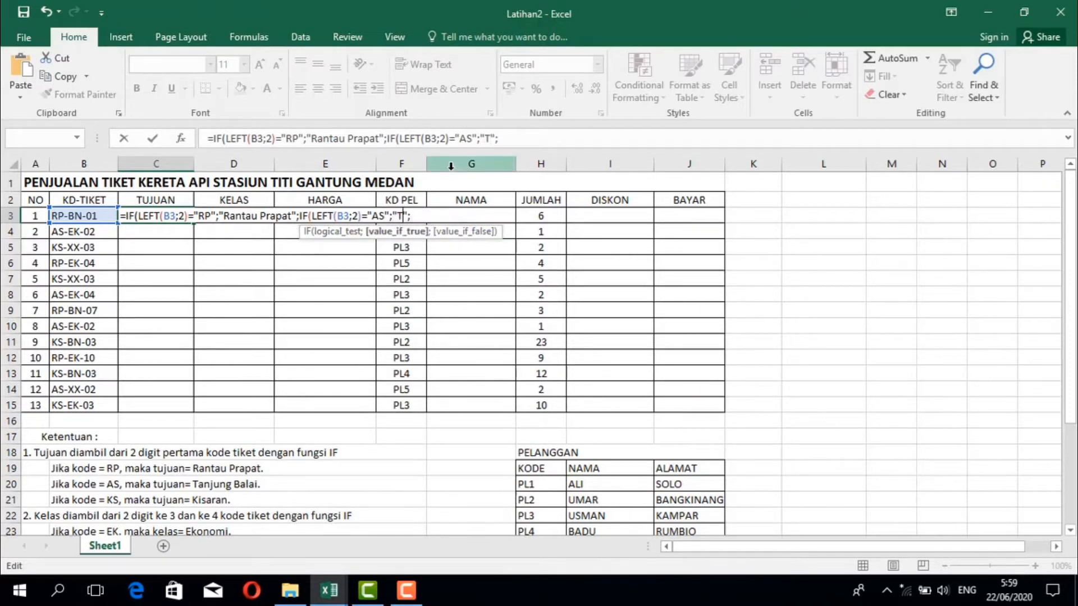
type("anjung")
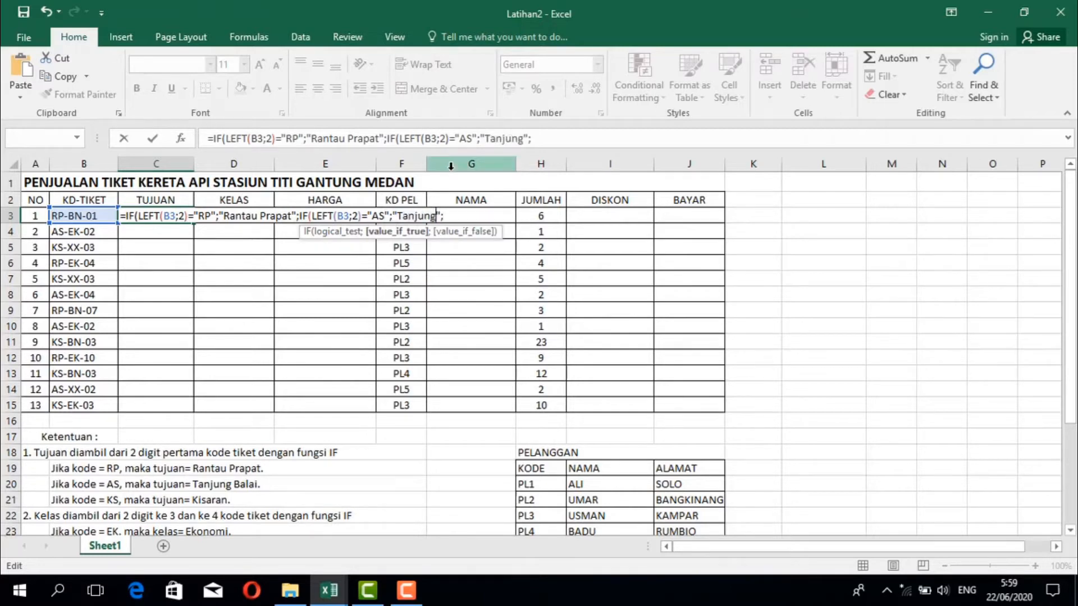
type(" Balai")
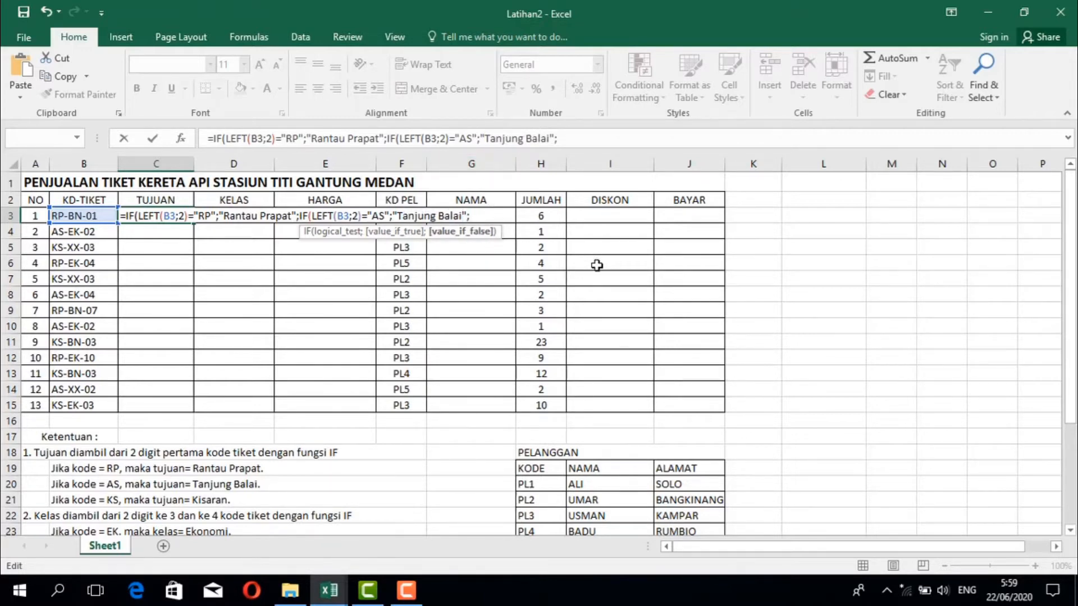
- Paste the copied IF clause once more at the formula's end and change its tested code to "KS"
key("ctrl+v")
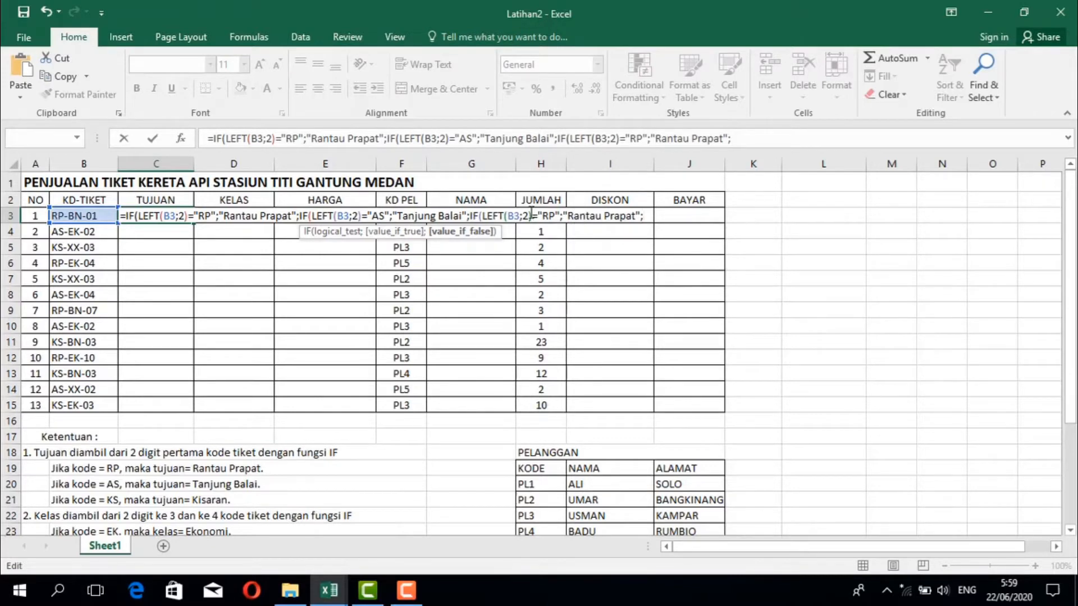
left_click(555, 215)
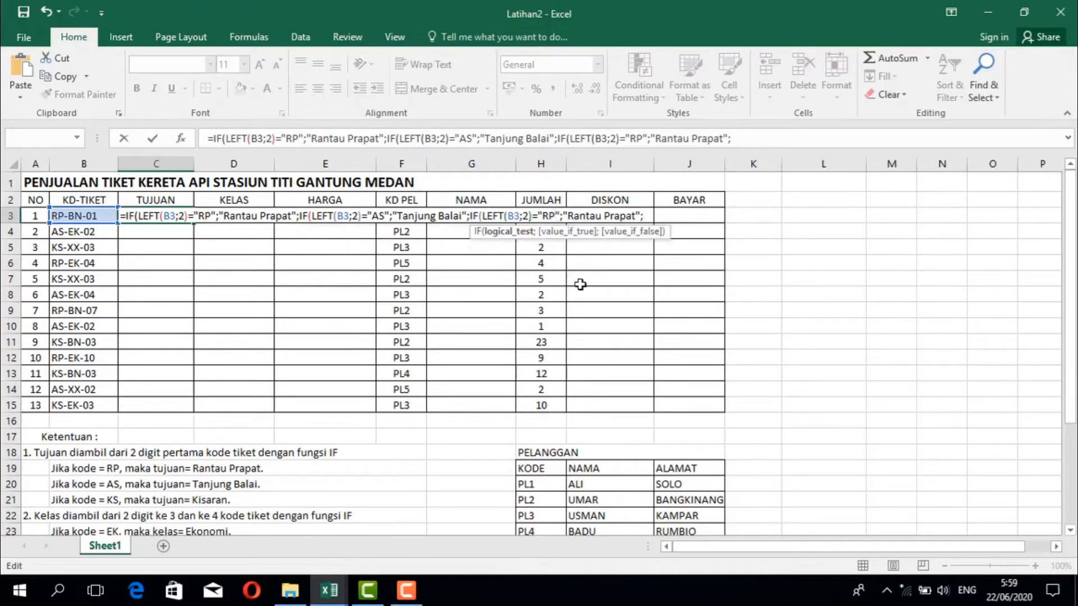
key("BackSpace")
key("BackSpace")
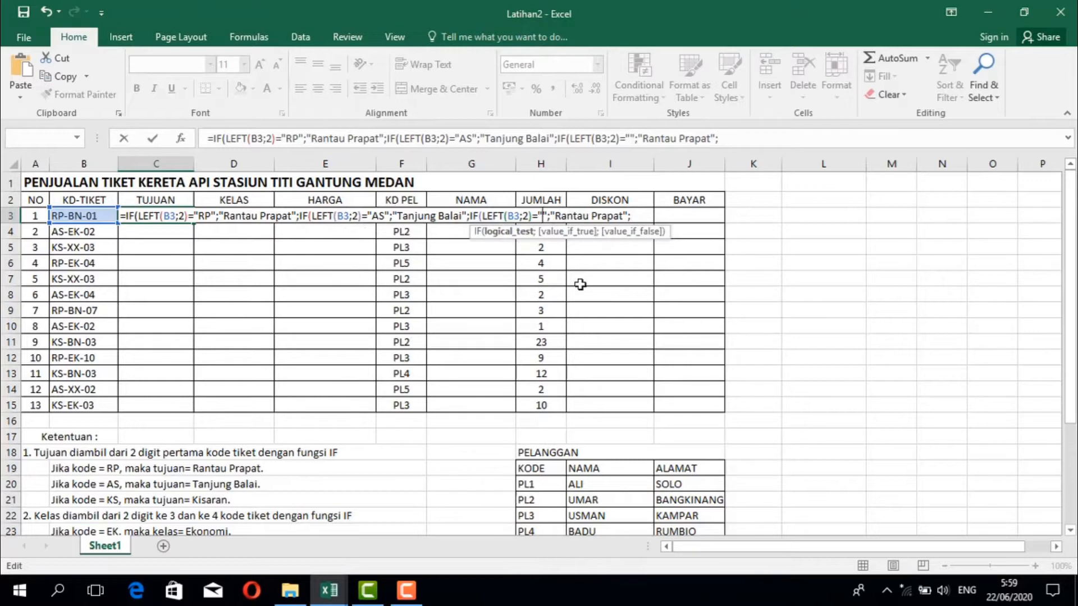
type("KS")
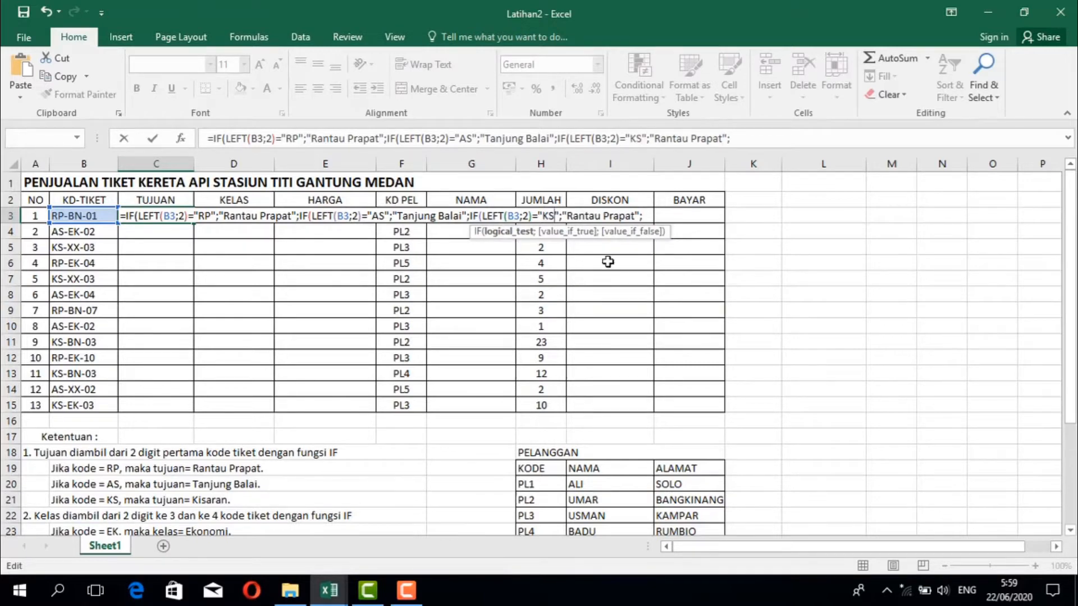
- Replace the returned text of the "KS" condition with "Kisaran"
left_click(637, 215)
left_click_drag(636, 215, 570, 217)
type("Kisar")
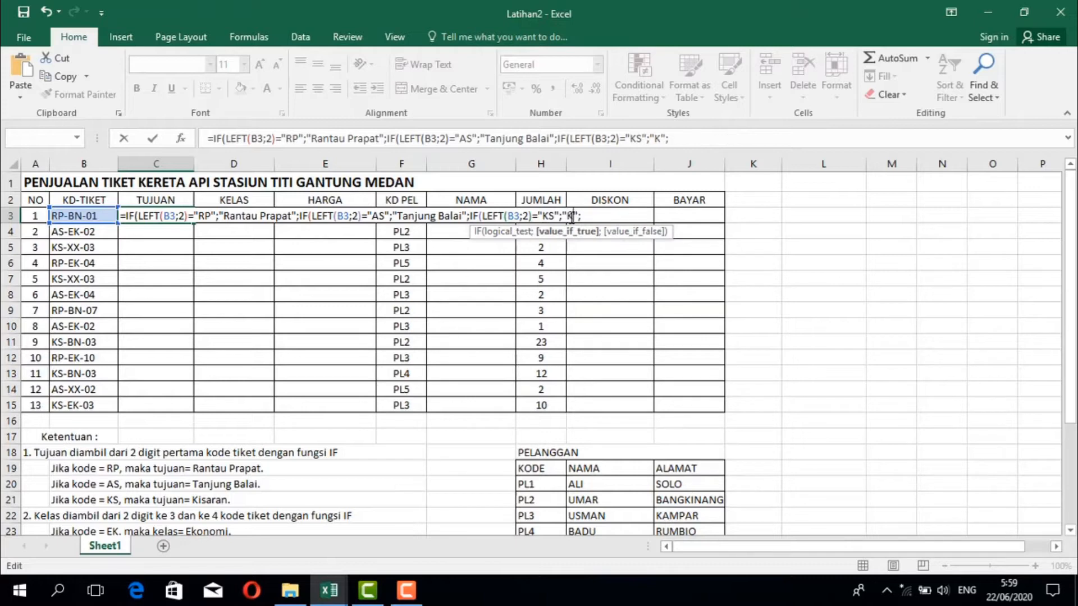
type("an")
- Replace the trailing semicolon with three closing parentheses, commit the TUJUAN formula, and fill it from C3 down to C15
left_click(618, 217)
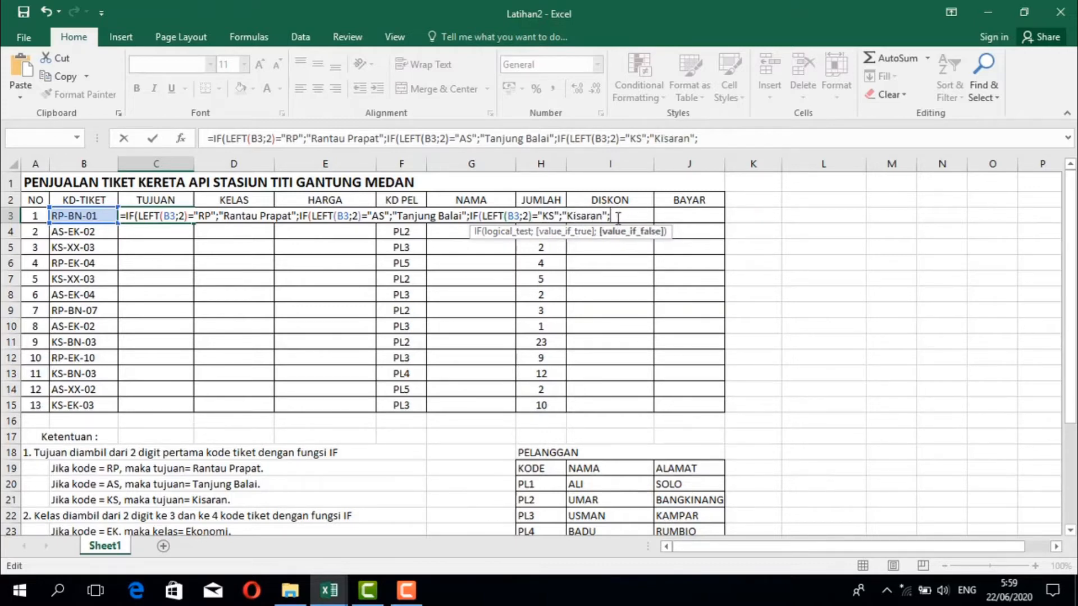
key("BackSpace")
type(")))")
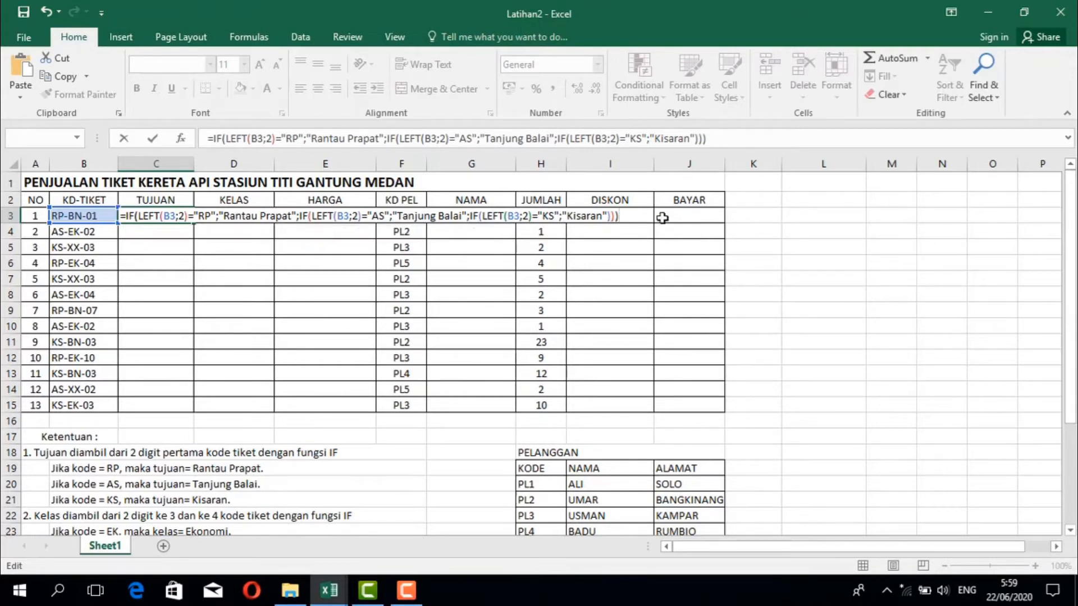
key("Return")
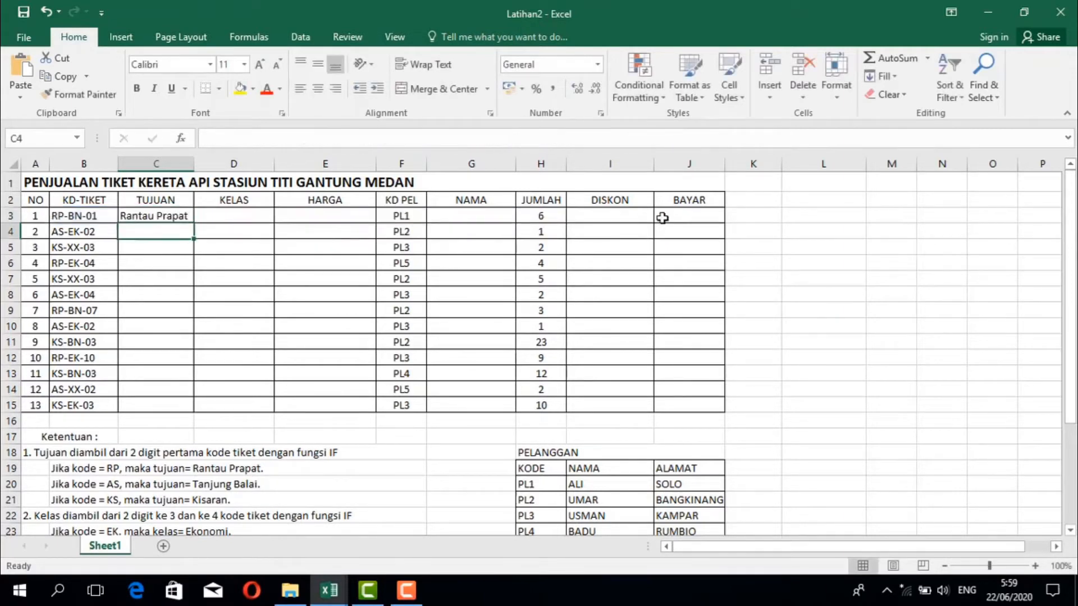
left_click(148, 214)
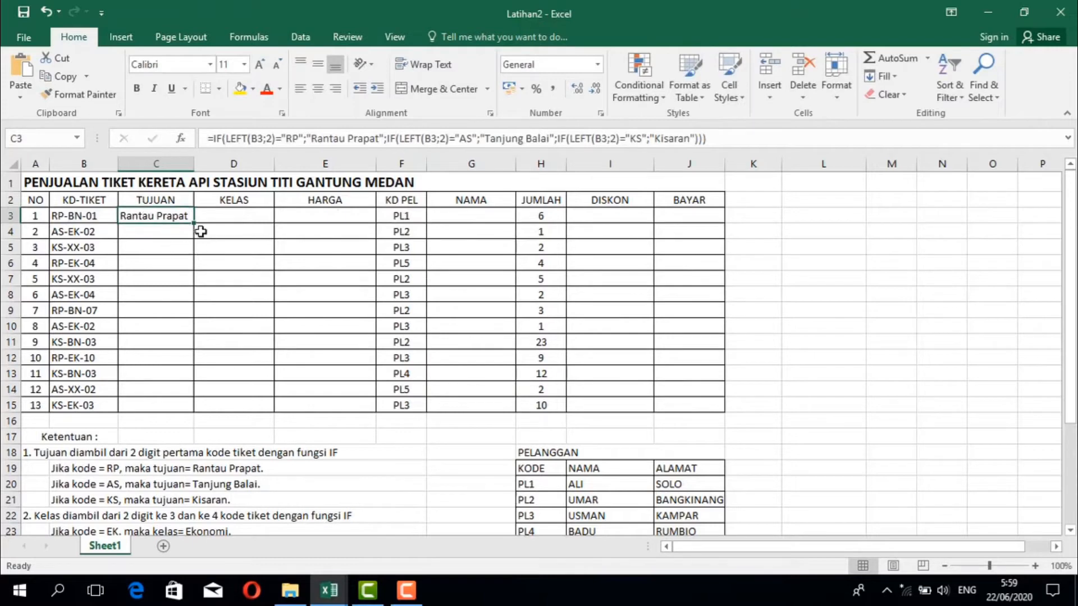
left_click_drag(193, 223, 182, 403)
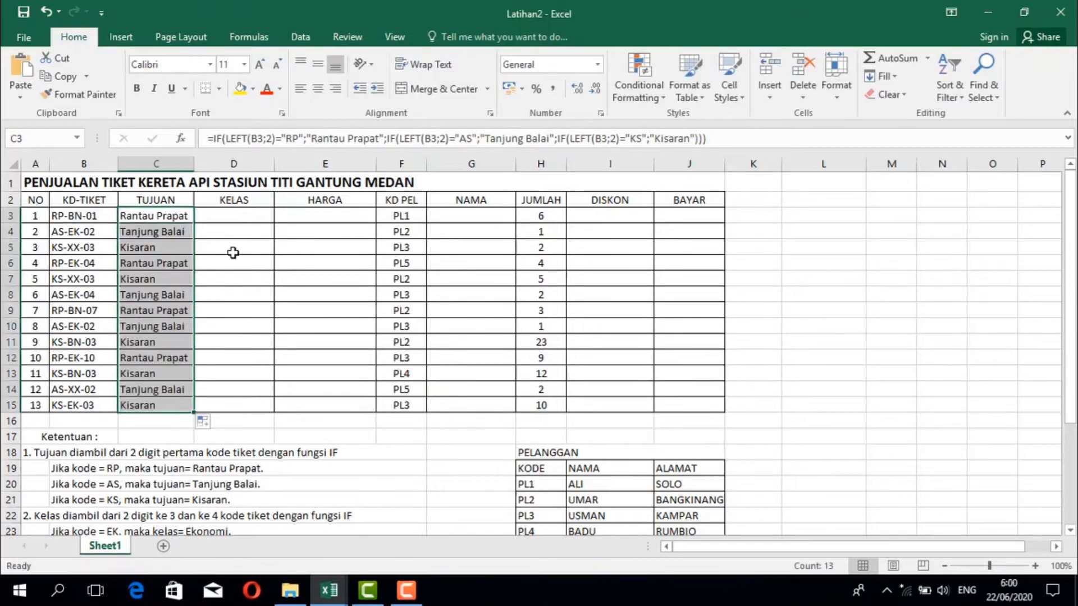
- Start the KELAS formula in D3 with an IF testing two characters of ticket code B3 from position 4: =IF(MID(B3;4;2)
left_click(234, 223)
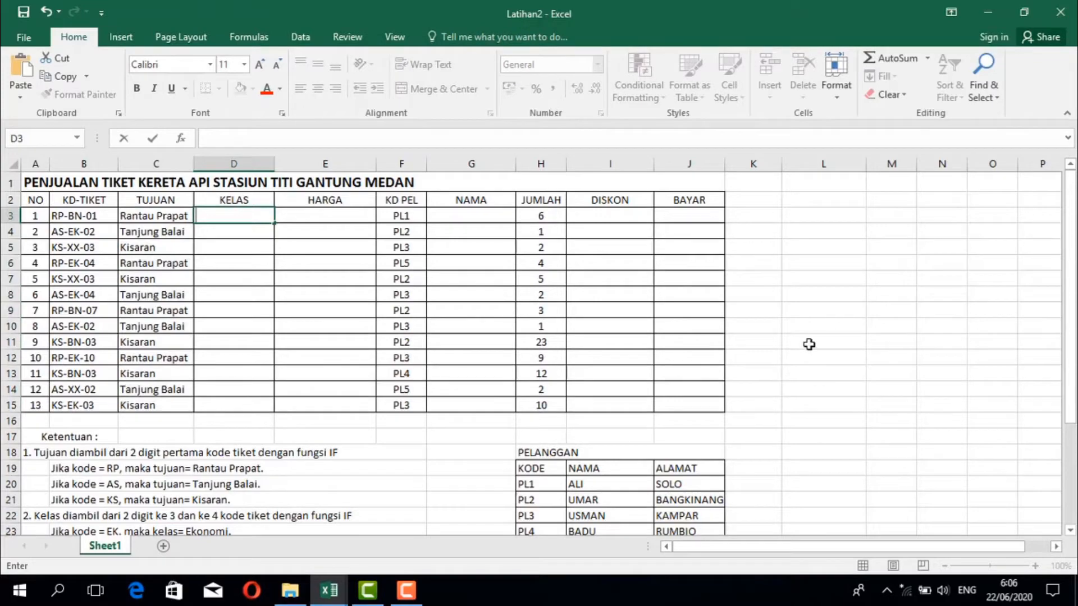
scroll(808, 348, "down", 3)
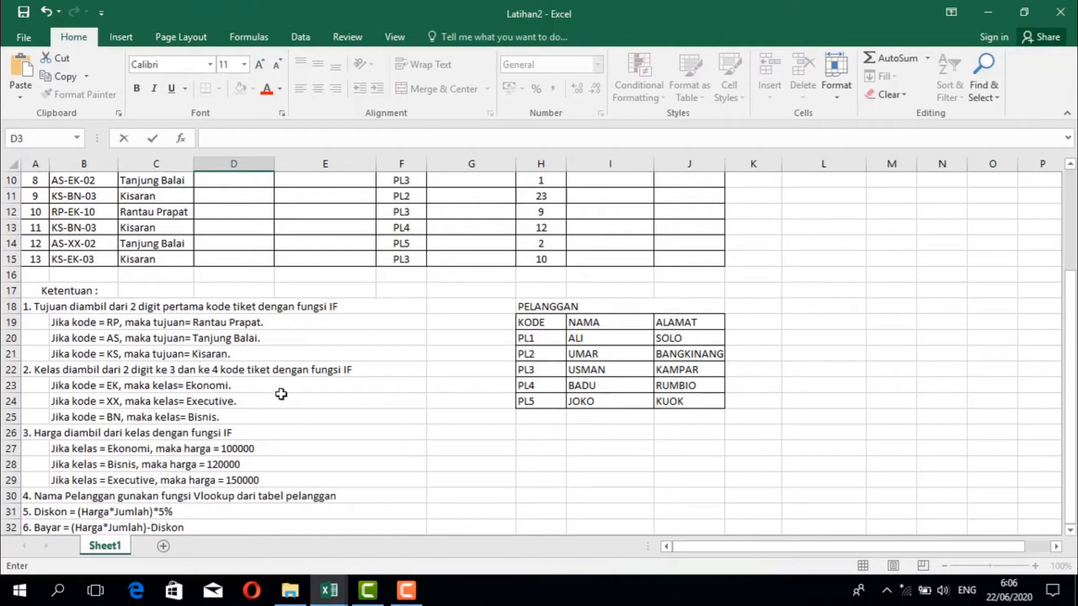
scroll(402, 387, "up", 3)
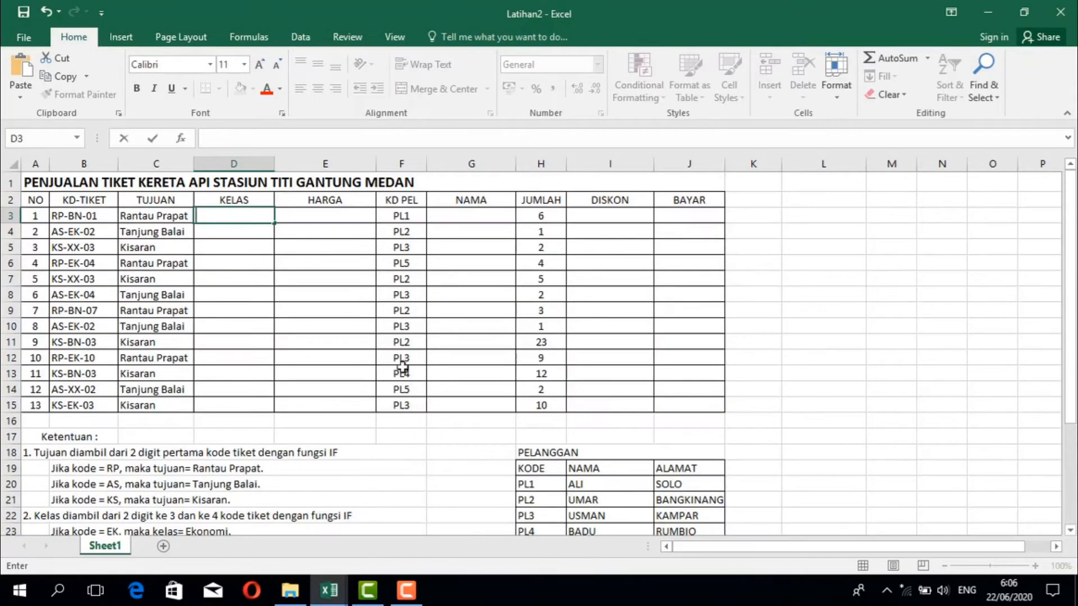
type("=")
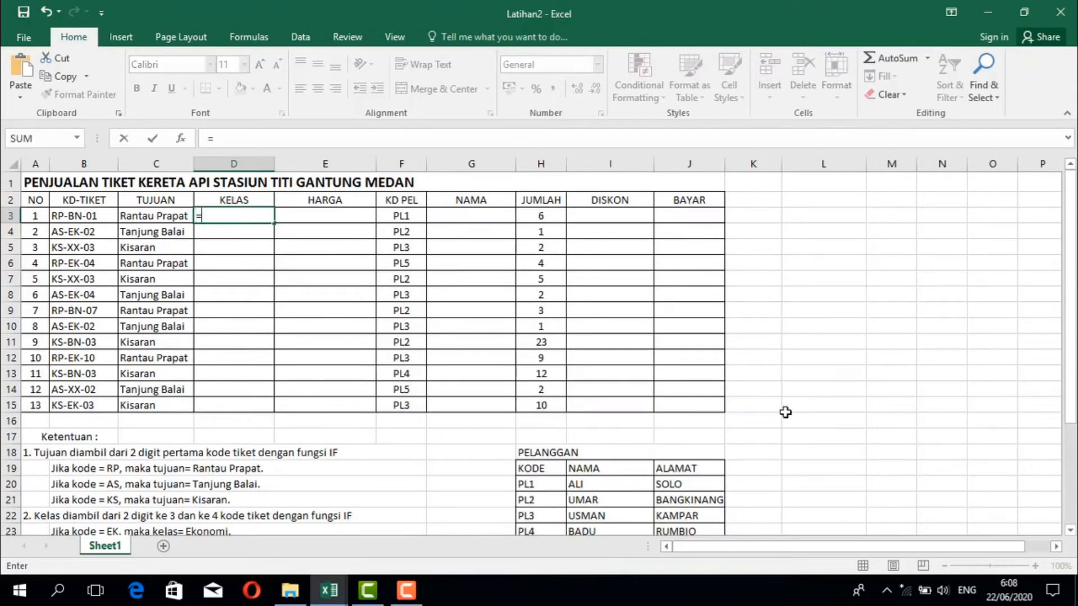
type("IF")
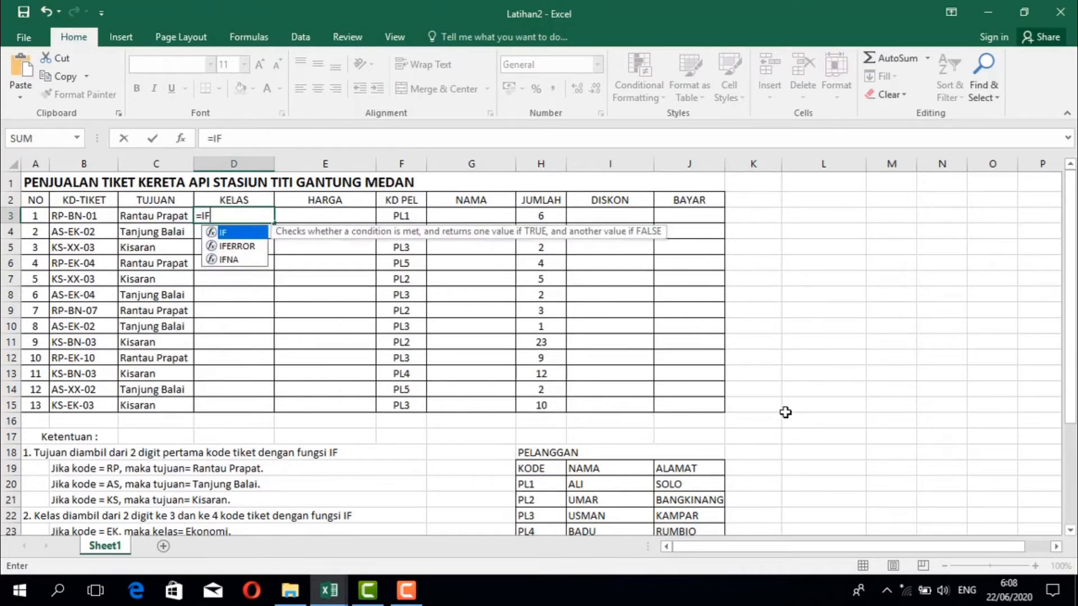
type("(")
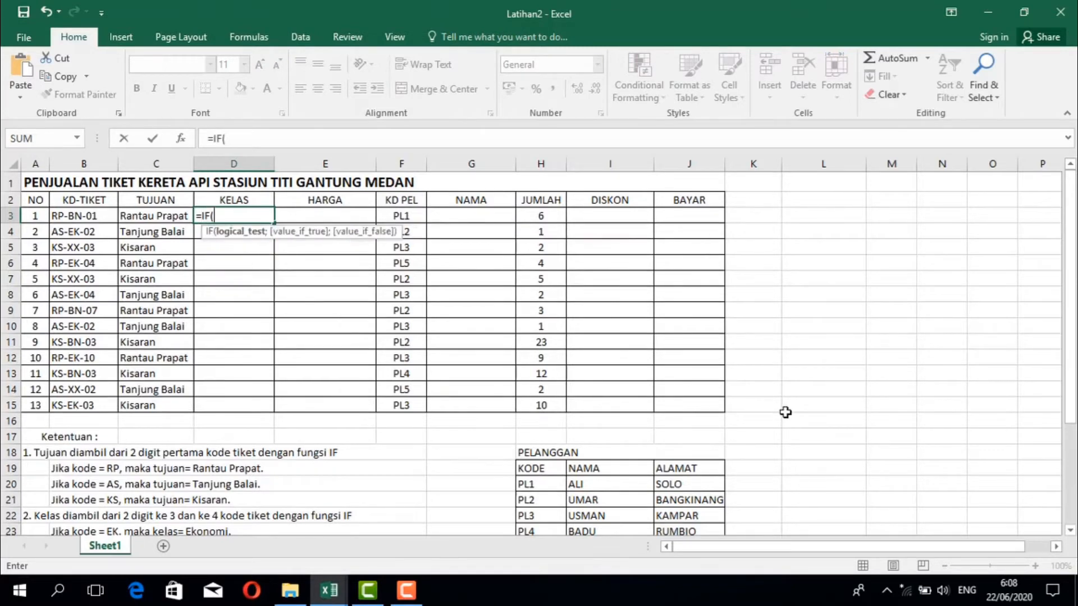
type("MID")
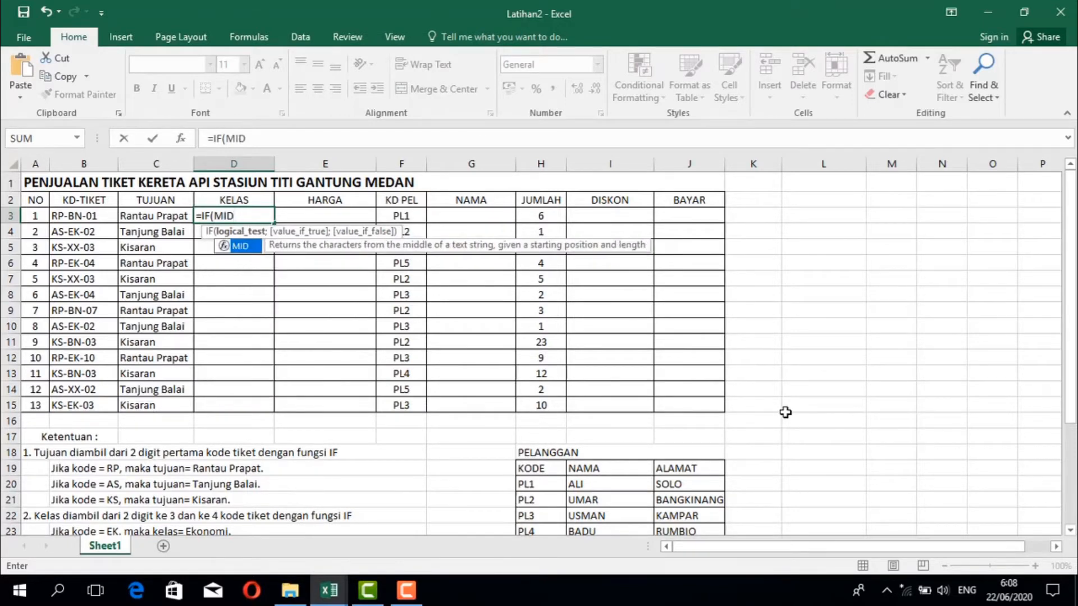
type("(")
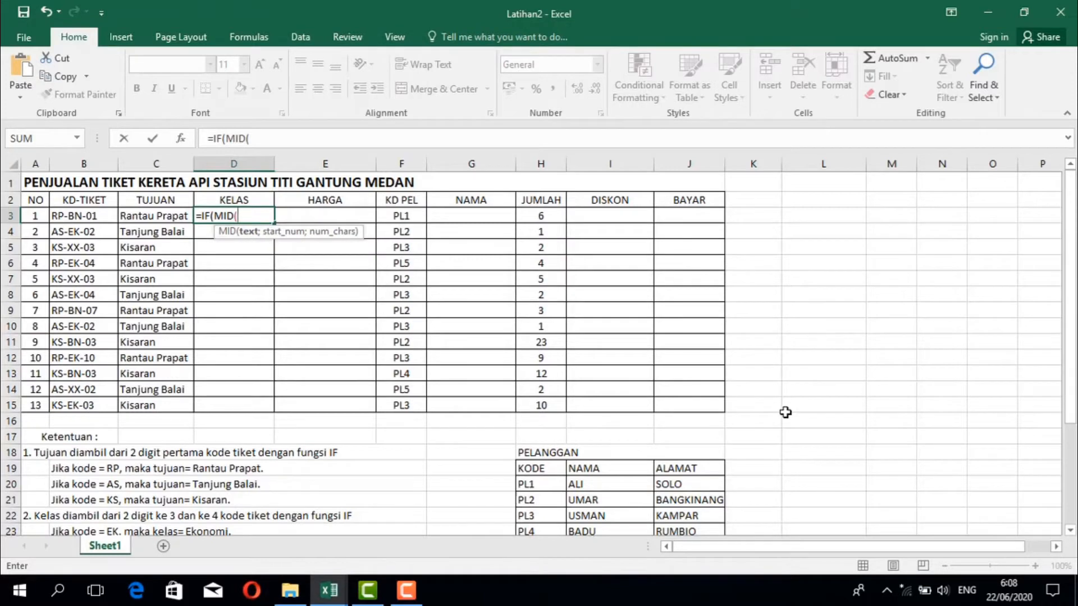
left_click(79, 218)
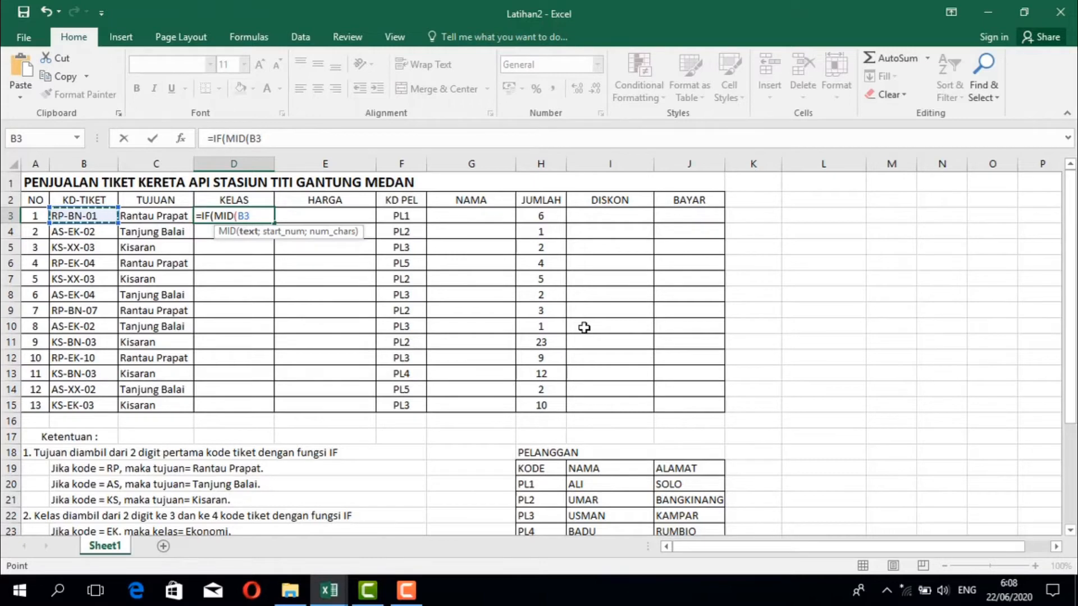
type(";4")
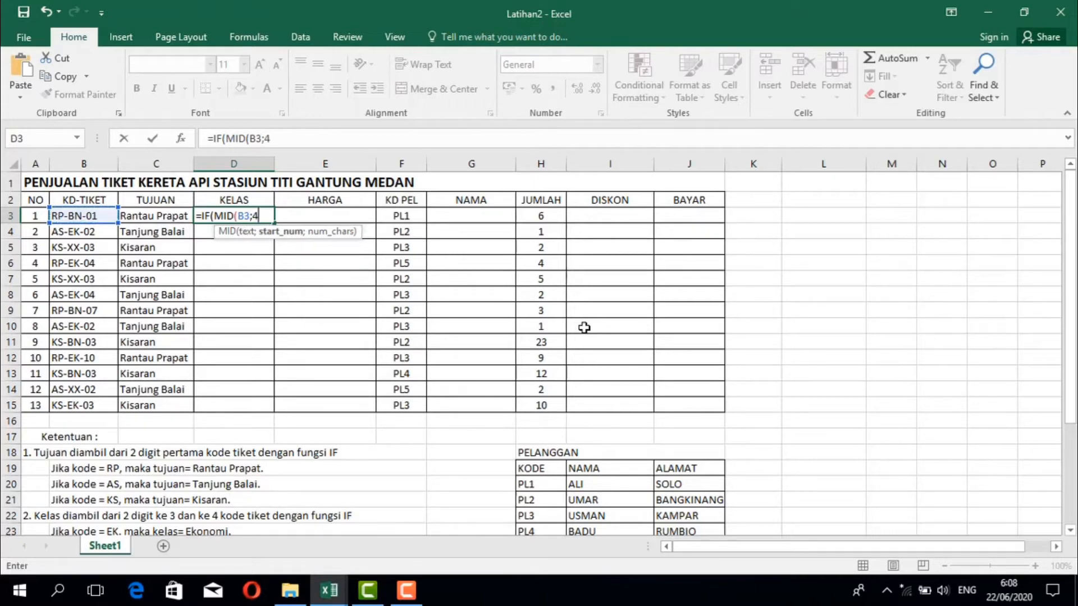
type(";2")
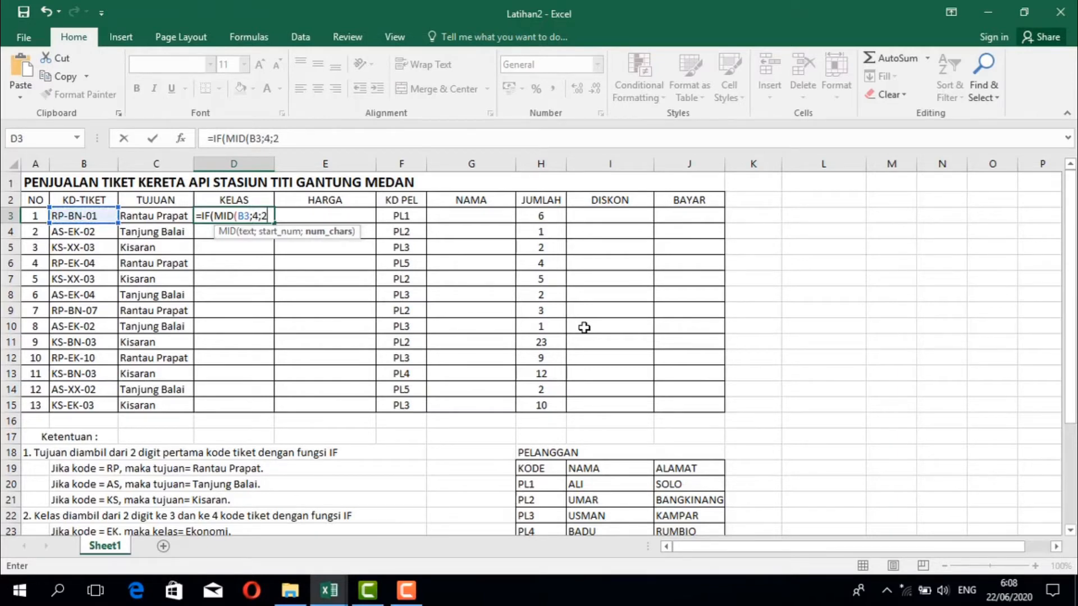
type(")")
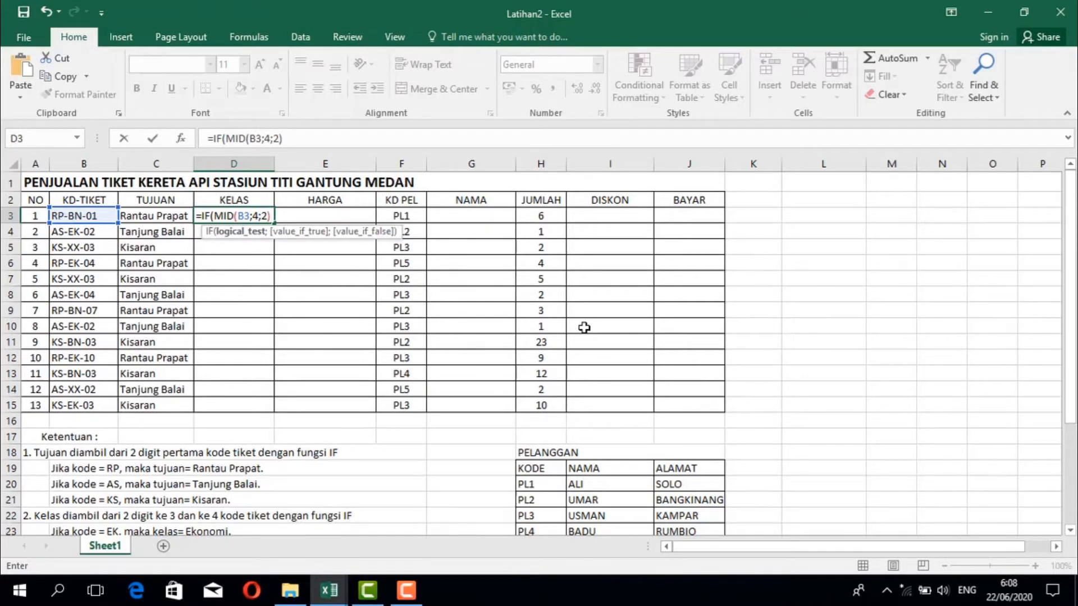
- Complete the first condition of the KELAS formula so that code "EK" returns "Ekonomi", ending with a semicolon
type("=")
type("\"EK\";")
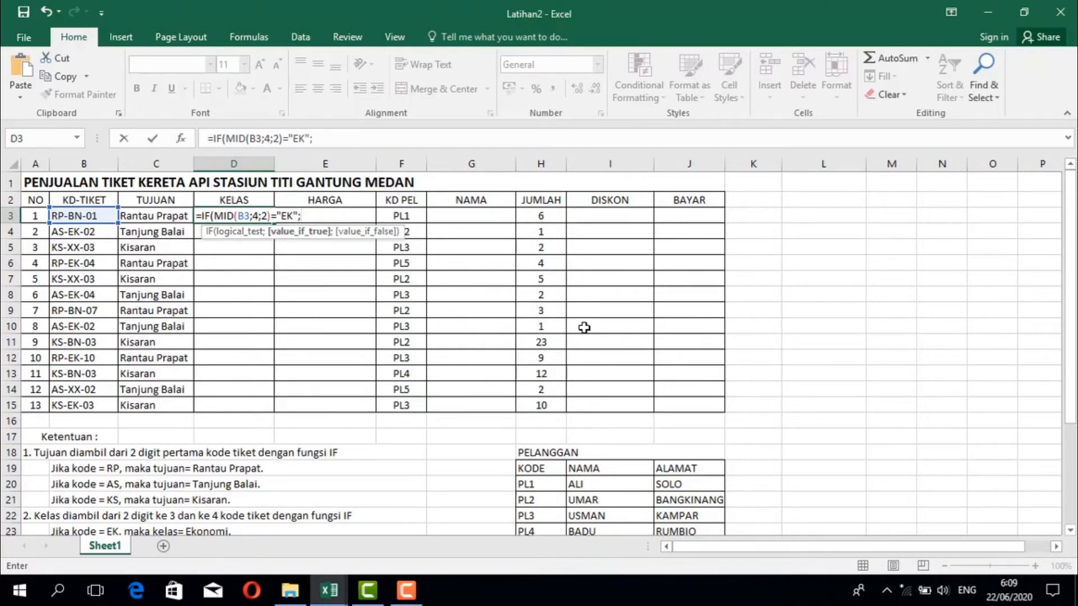
type("\"")
type("Ekom")
type("onomi")
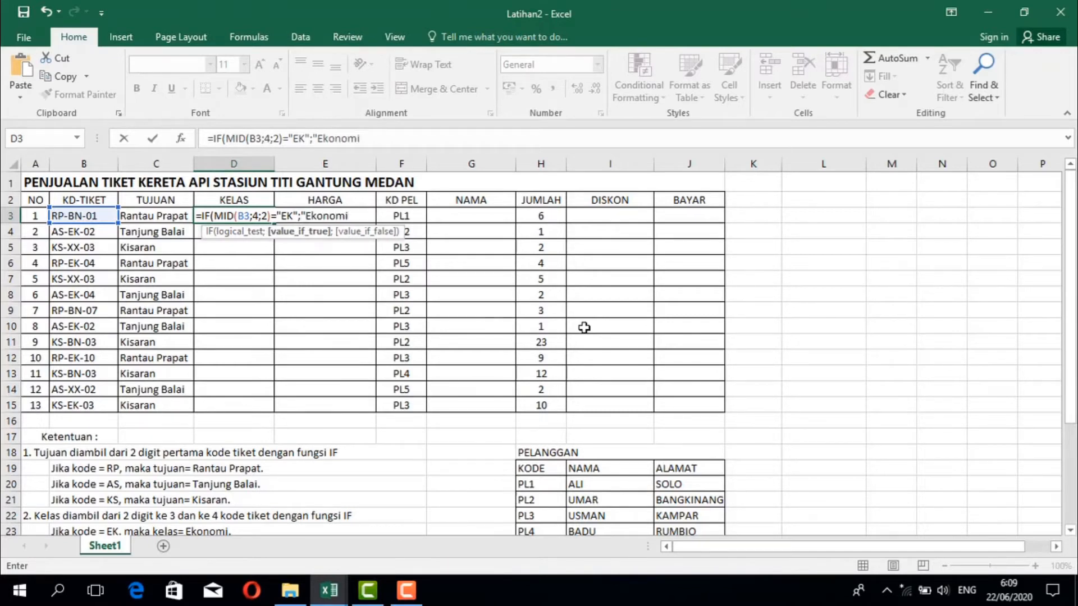
type("\";")
- Copy the whole IF clause without the equals sign and paste it at the end of the D3 formula
scroll(584, 328, "down", 1)
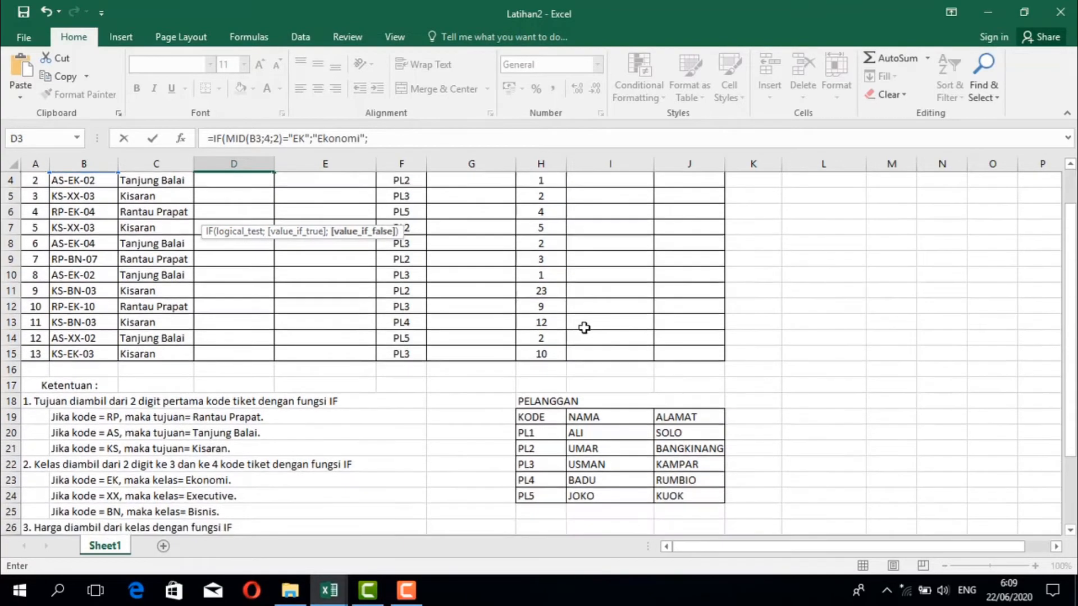
scroll(584, 327, "up", 1)
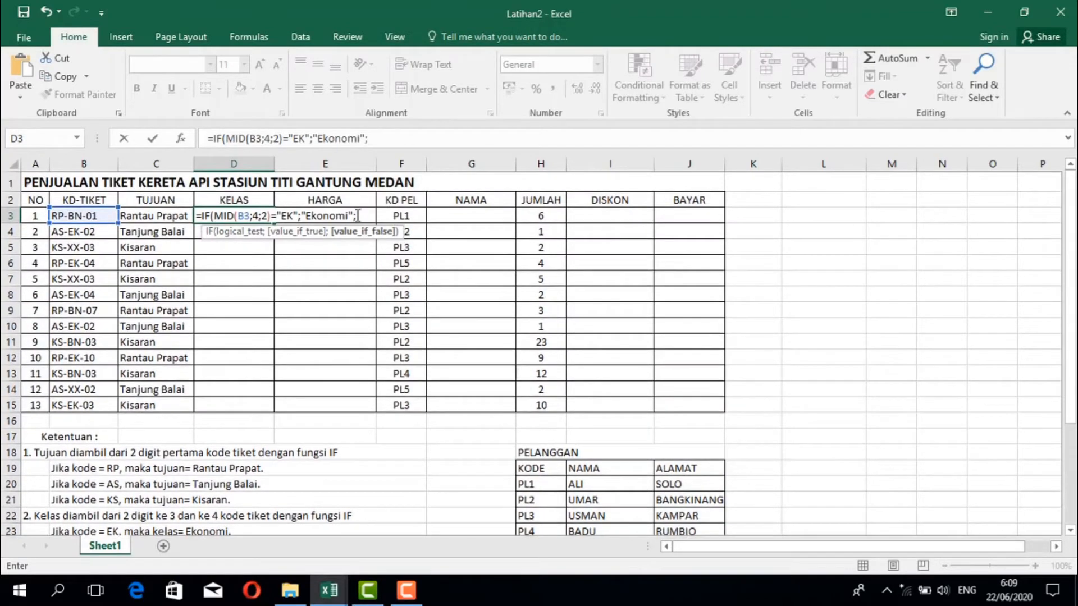
left_click_drag(359, 215, 202, 215)
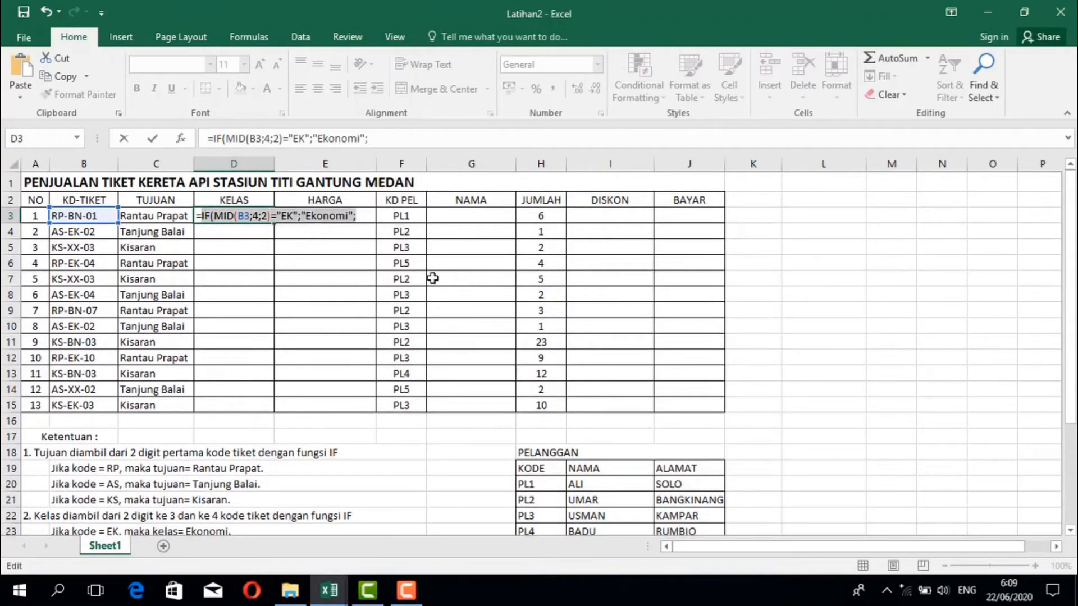
key("ctrl+c")
left_click(364, 216)
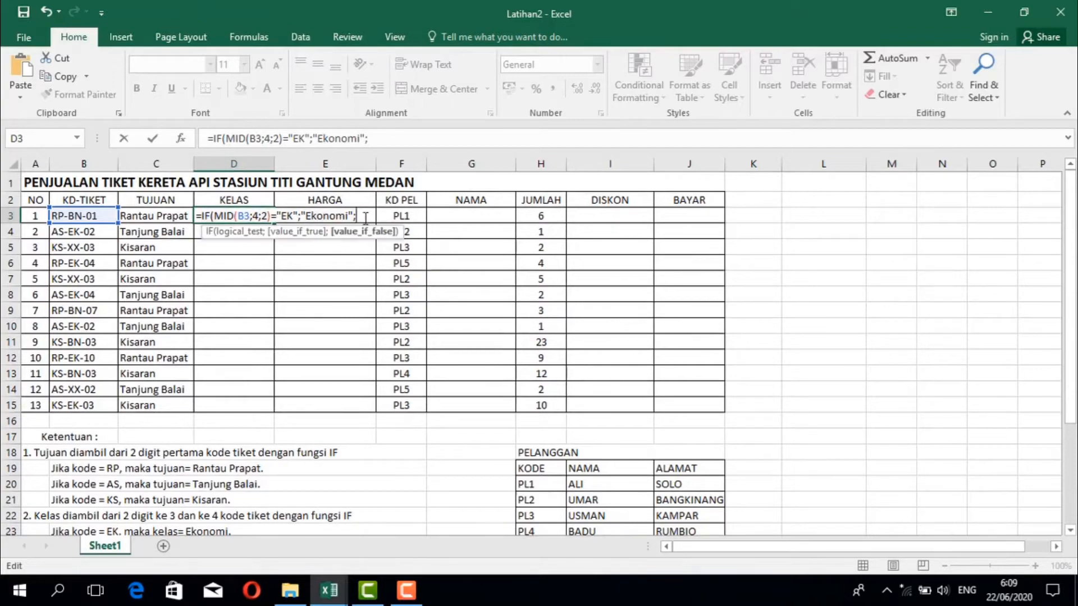
key("ctrl+v")
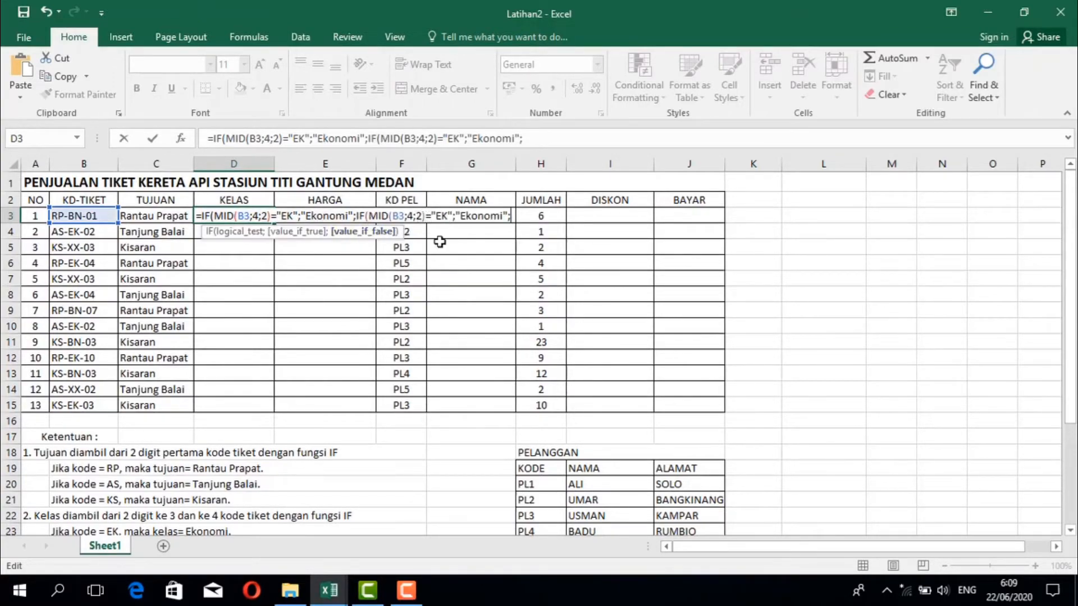
- Change the tested code in the second IF clause of the D3 formula to "XX"
scroll(413, 346, "down", 1)
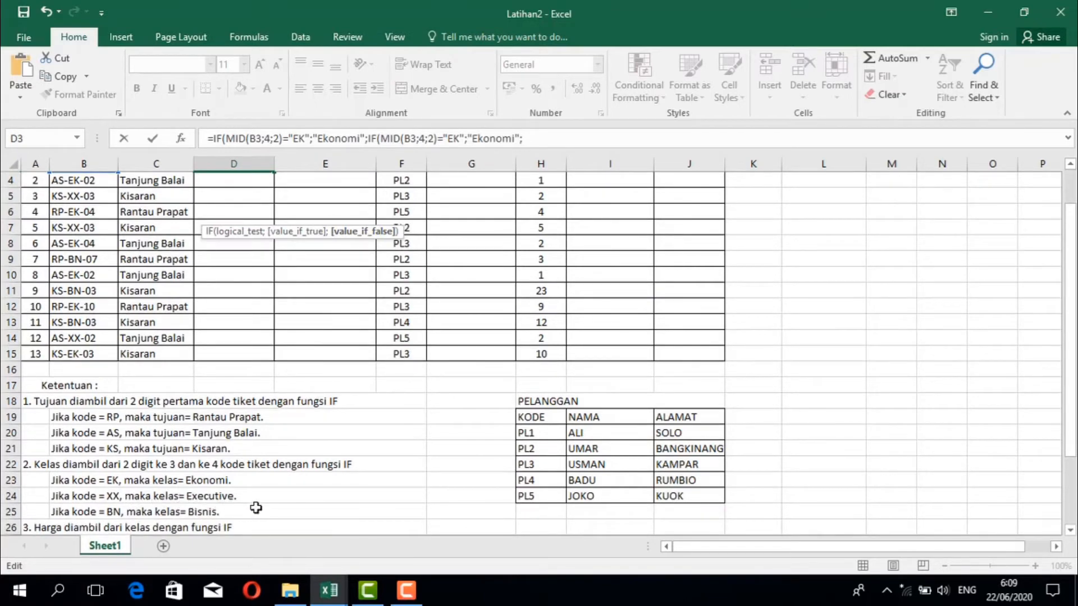
scroll(277, 498, "up", 1)
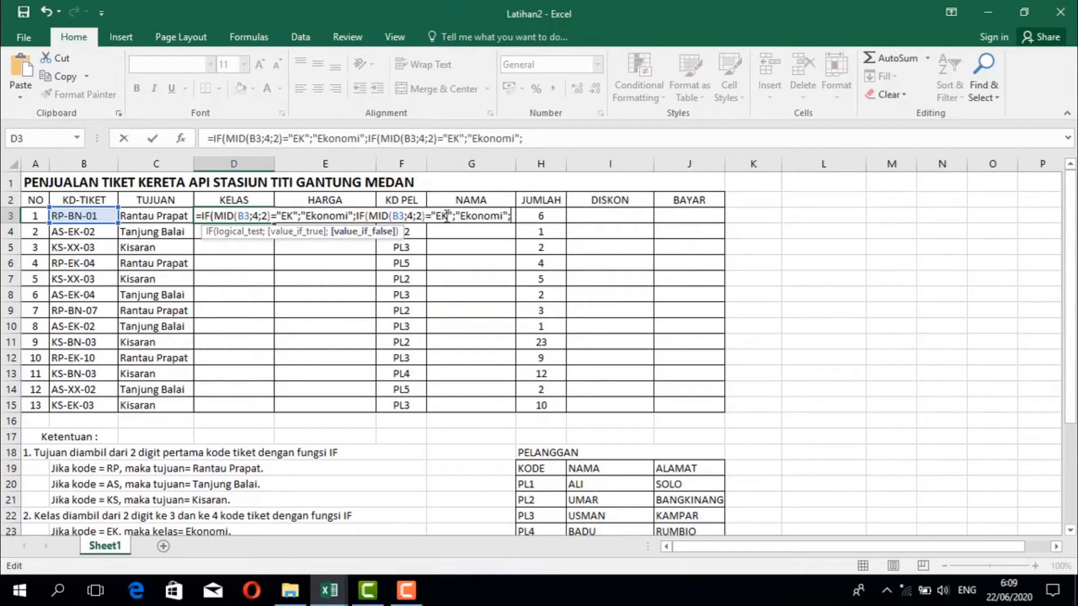
left_click(448, 216)
key("BackSpace")
key("BackSpace")
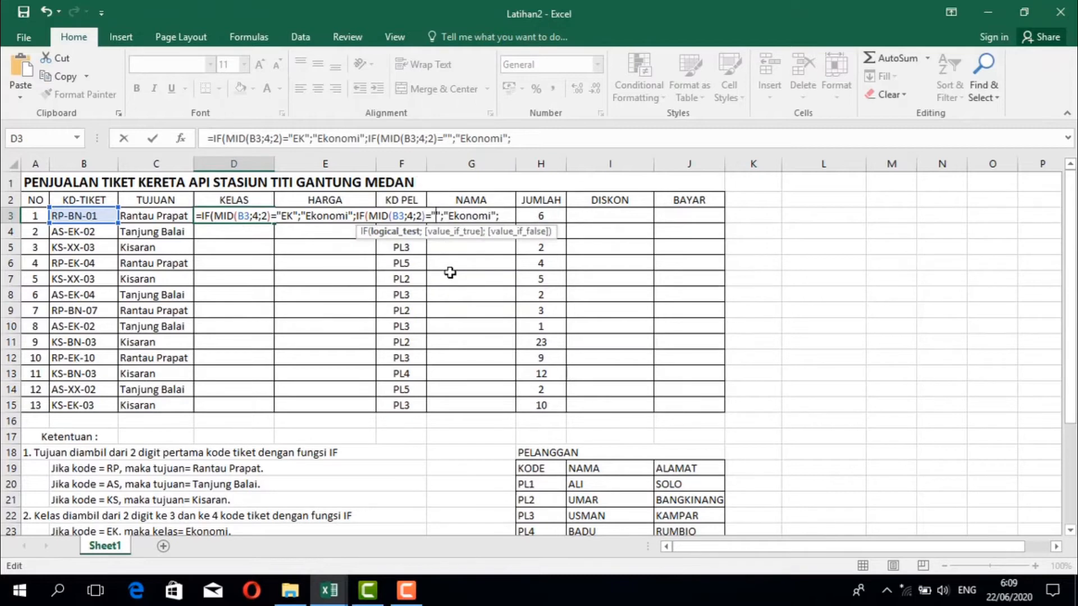
type("XX")
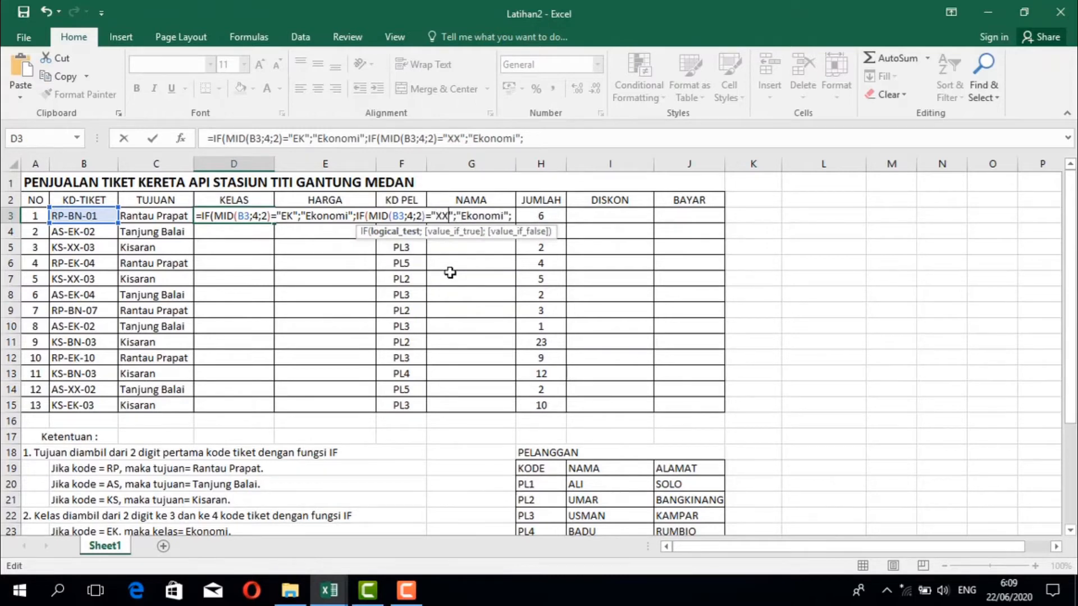
- Replace the returned text of the "XX" condition with "Executive"
left_click(504, 214)
key("BackSpace")
key("BackSpace")
key("BackSpace")
key("BackSpace")
key("BackSpace")
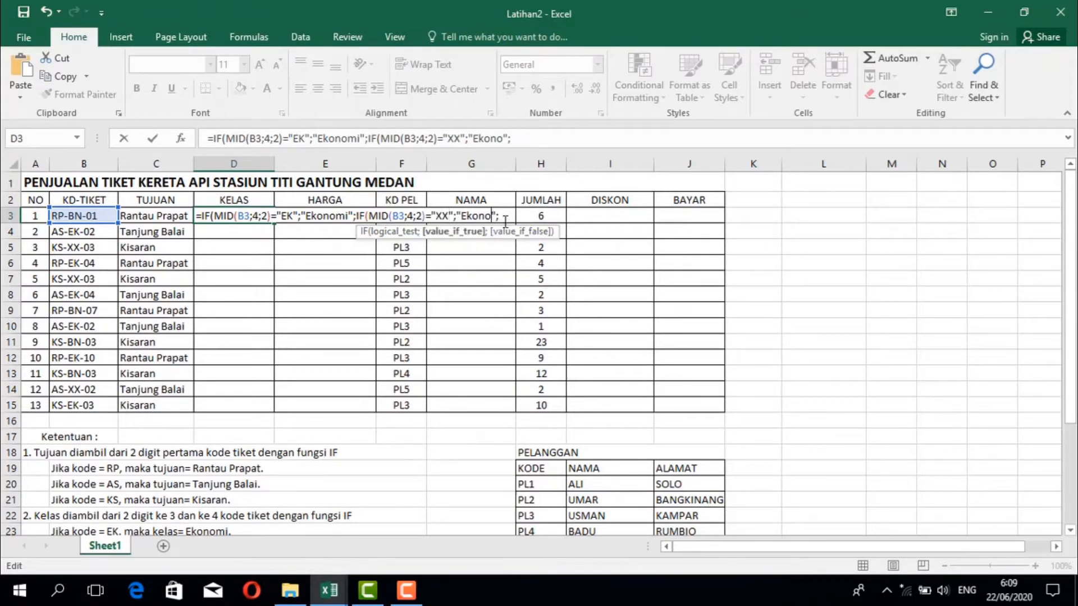
key("BackSpace")
key("BackSpace")
type("Executive")
- Paste the copied IF clause once more at the end of the KELAS formula and change its tested code to "BN"
left_click(524, 217)
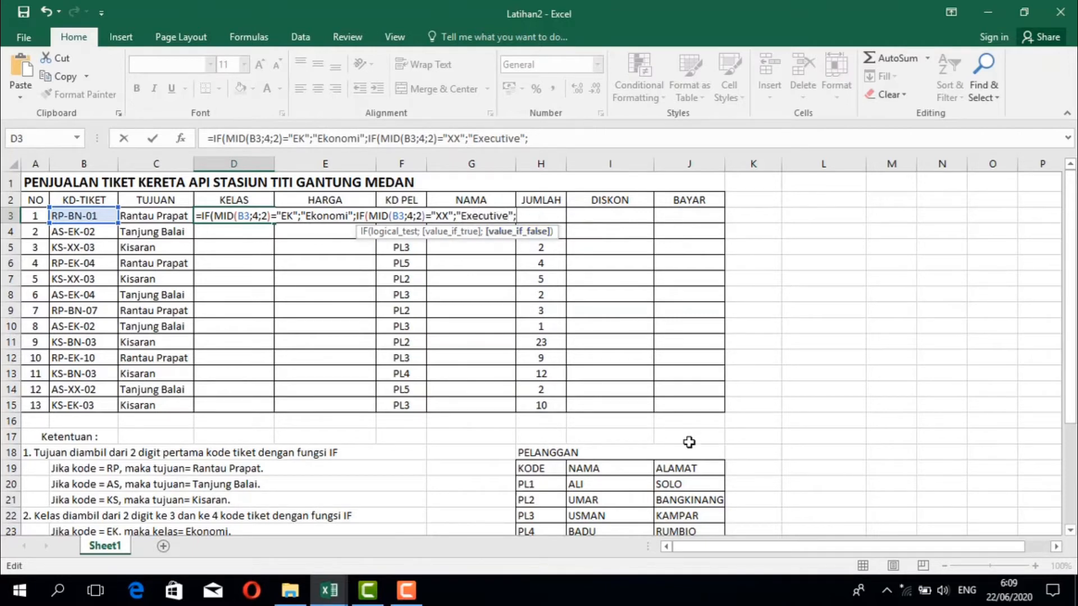
key("ctrl+v")
scroll(508, 424, "down", 1)
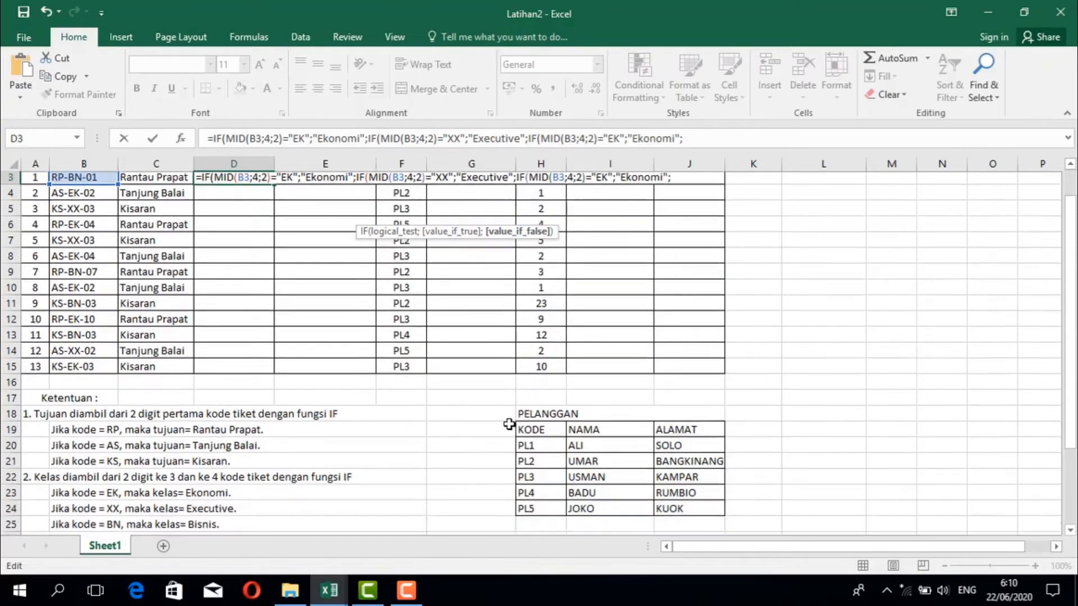
scroll(508, 424, "down", 2)
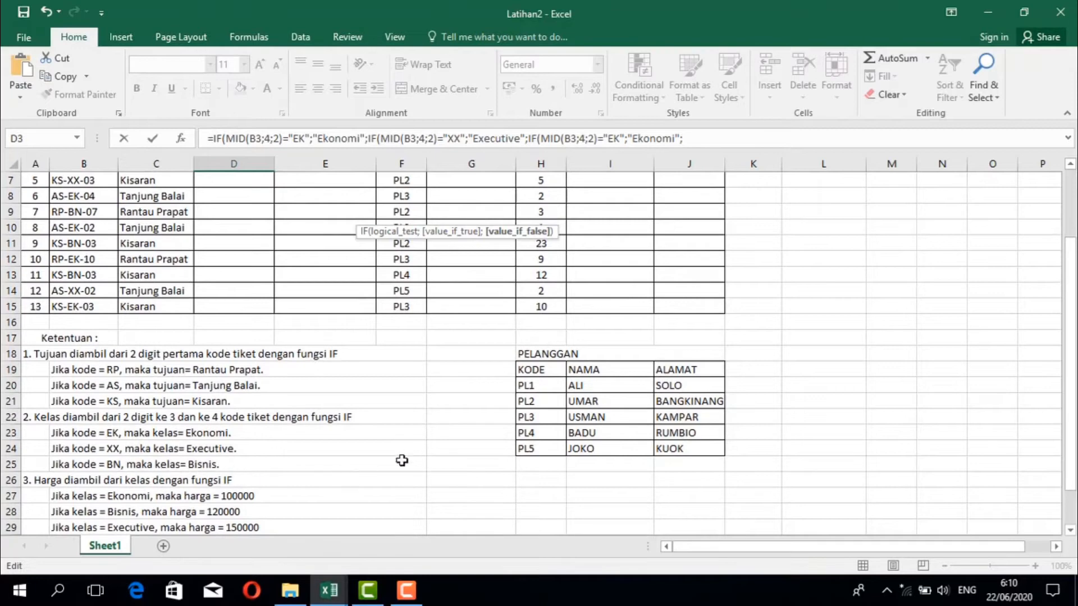
scroll(497, 449, "up", 2)
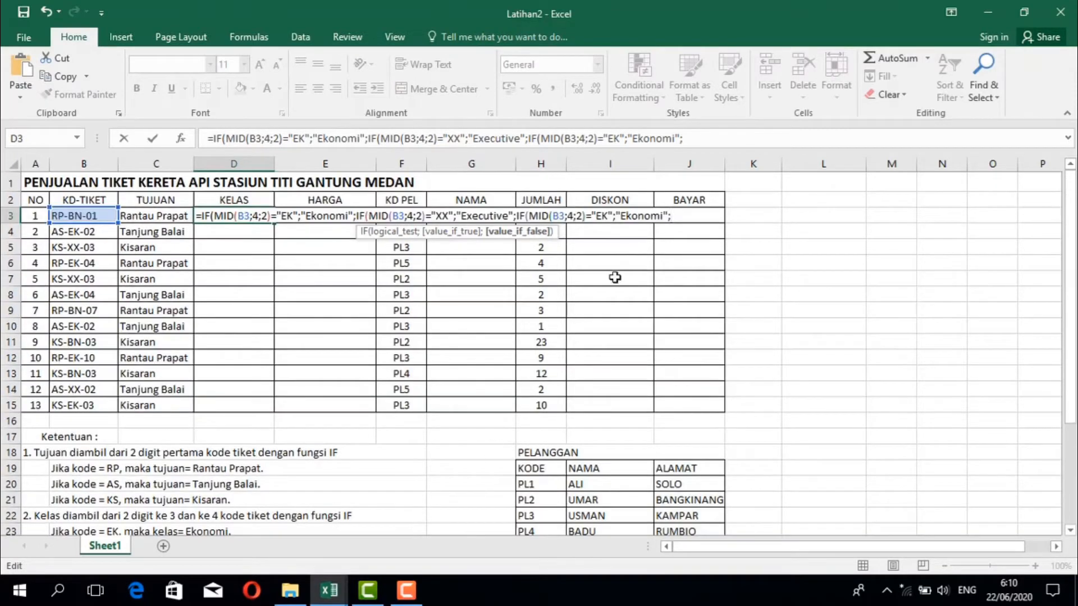
left_click(608, 216)
key("Delete")
key("Delete")
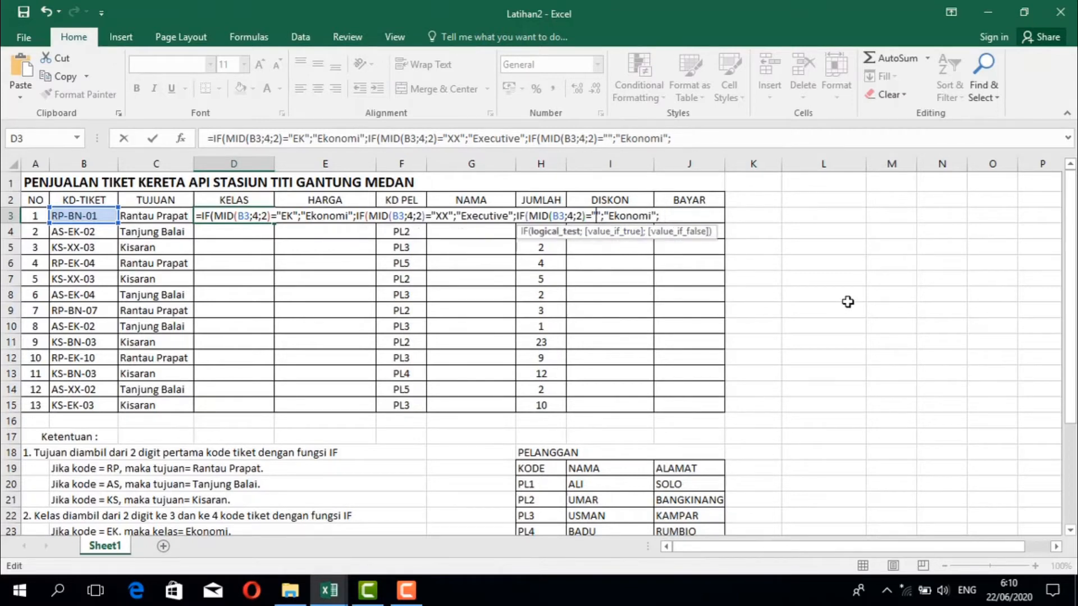
type("BN")
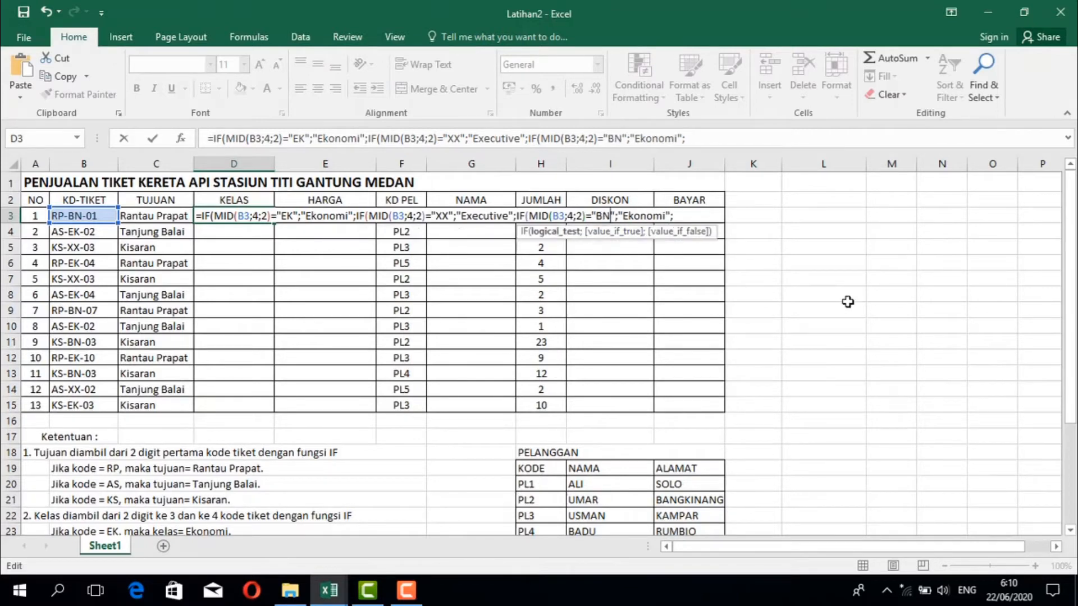
- Replace the returned text of the "BN" condition with "Bisnis"
left_click(663, 215)
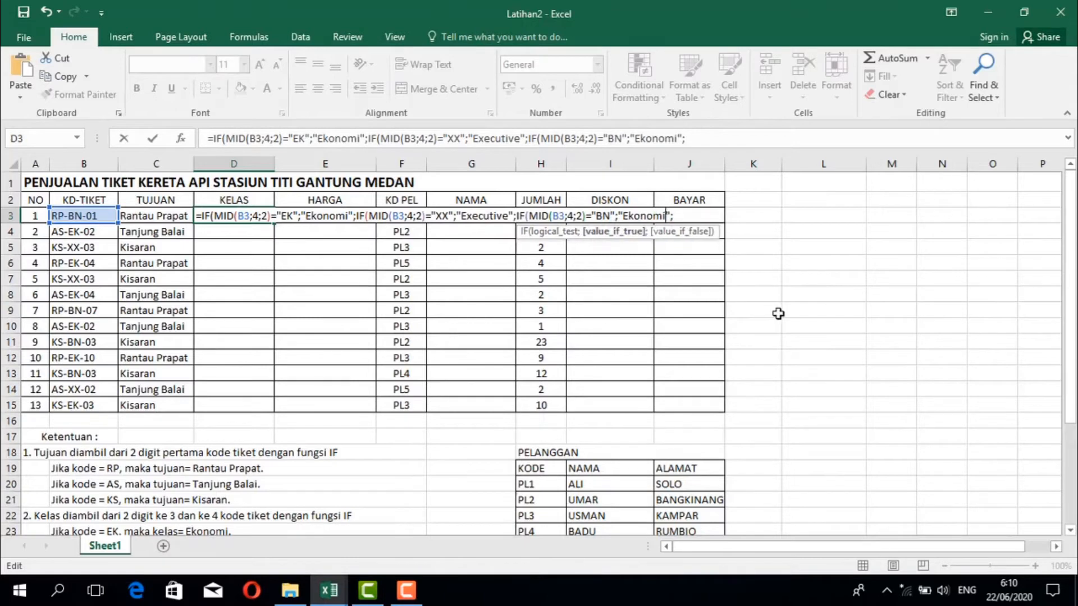
key("BackSpace")
key("BackSpace")
key("BackSpace")
key("BackSpace")
key("BackSpace")
key("BackSpace")
key("BackSpace")
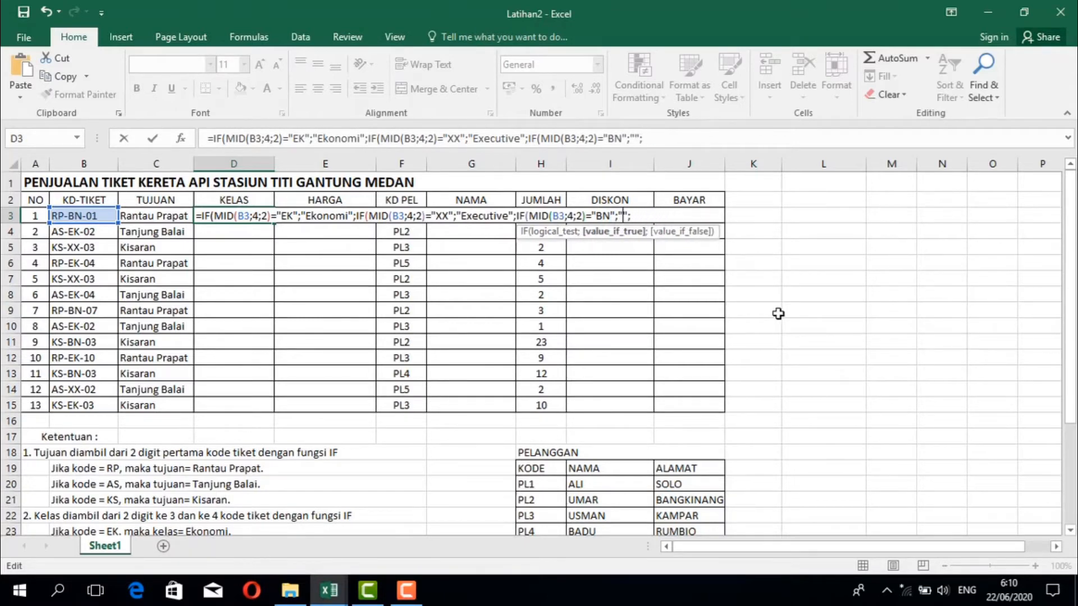
type("Bisnis")
- Replace the trailing semicolon of the KELAS formula with three closing parentheses
key("Right")
key("Right")
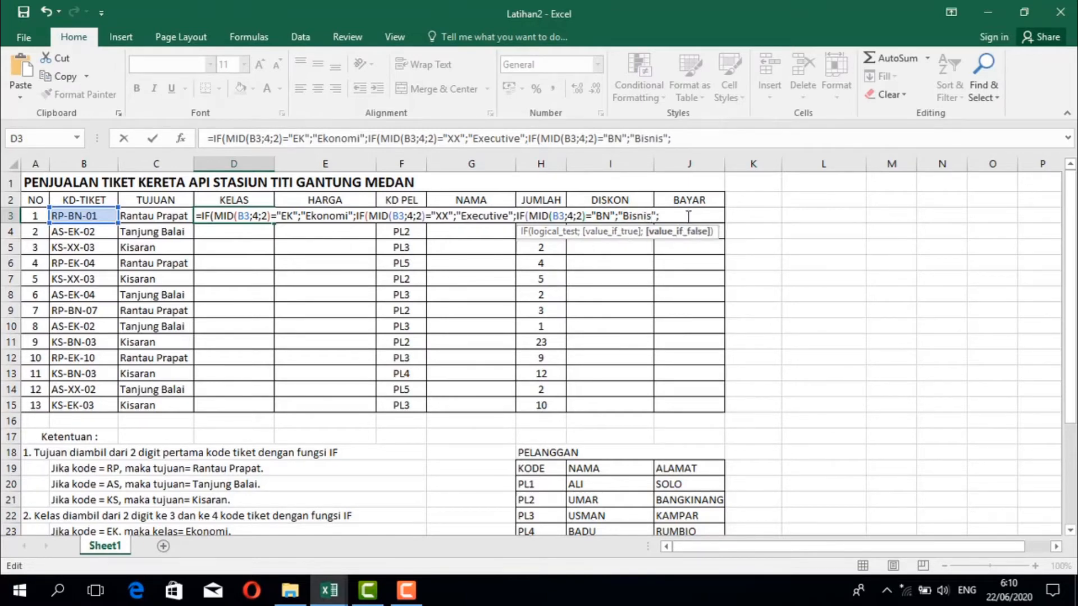
key("BackSpace")
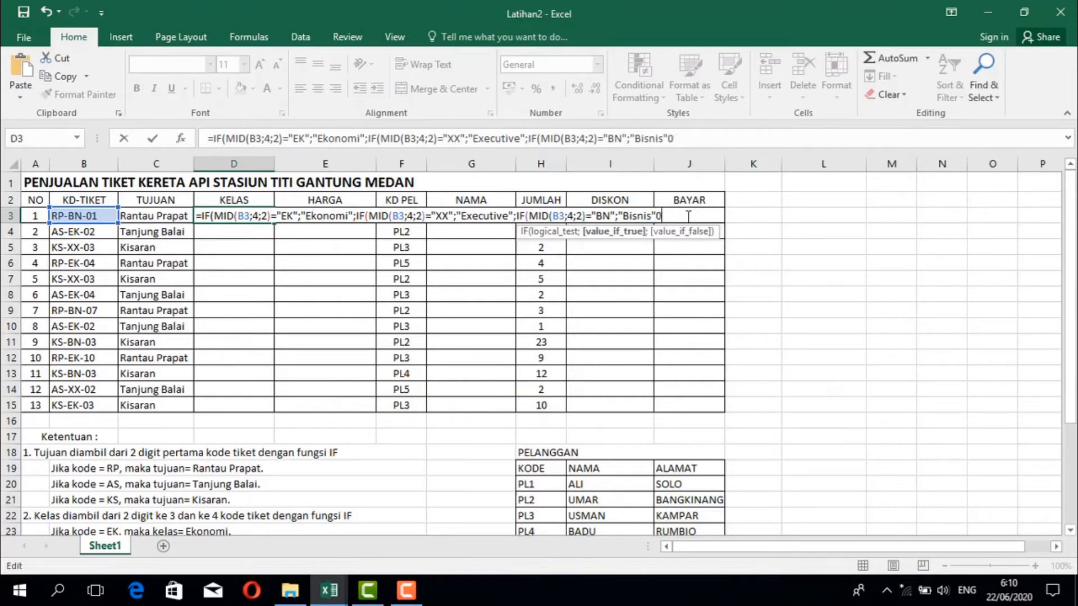
type(")))")
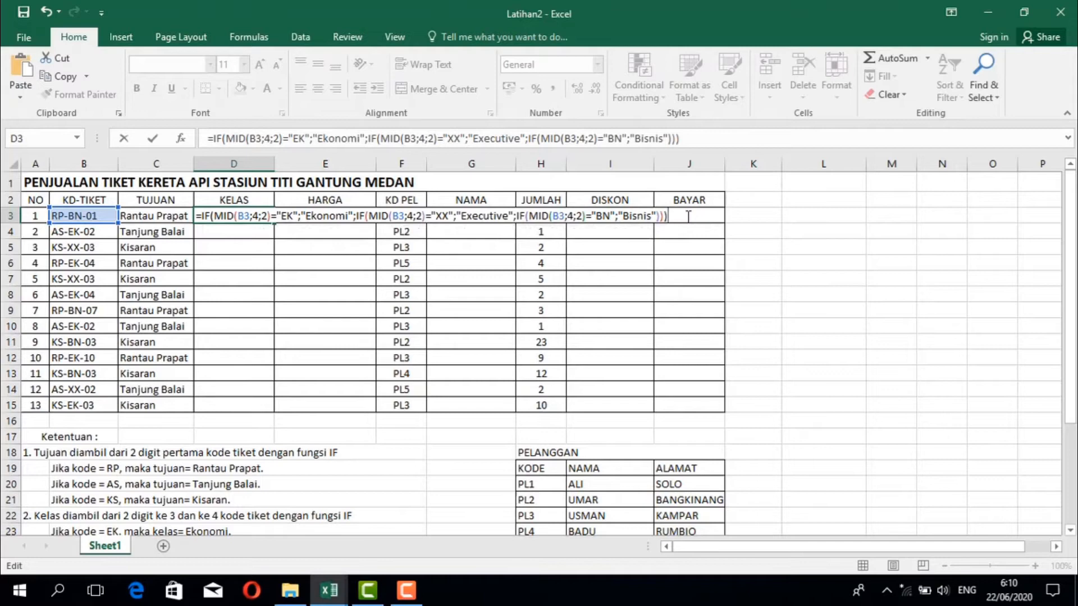
- Confirm the KELAS formula in D3 and fill it down through D15
key("Return")
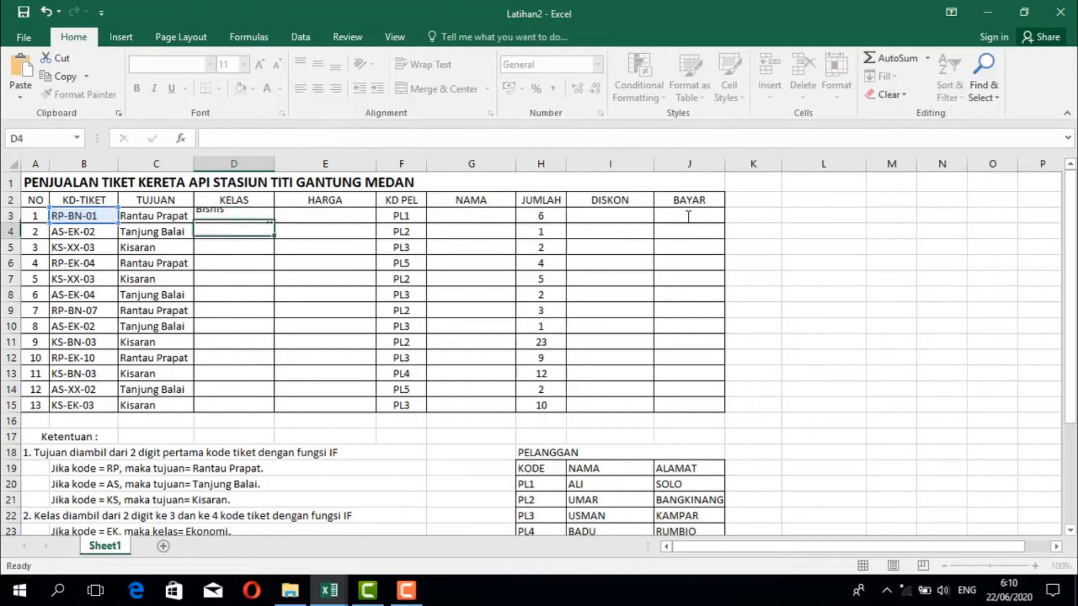
left_click(223, 218)
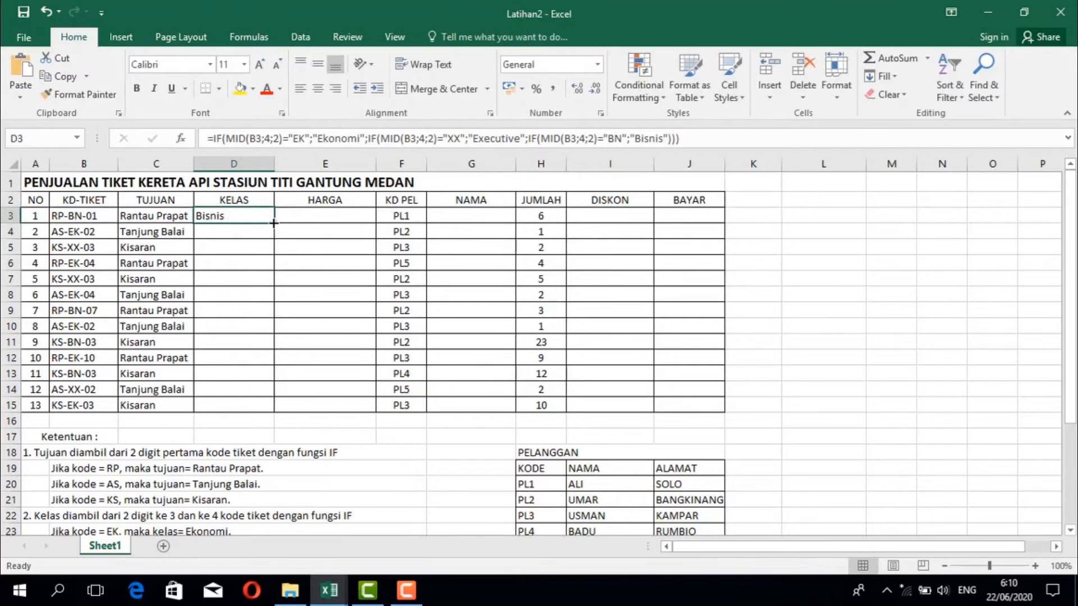
left_click_drag(274, 223, 274, 412)
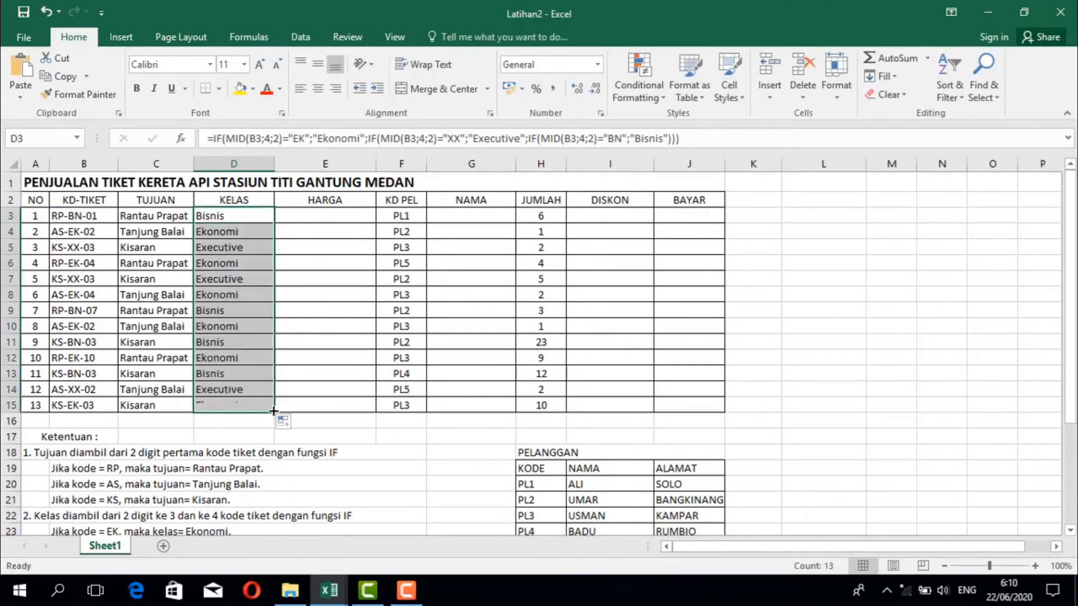
- Check the HARGA rules below the table and start an IF formula in E3 that tests the class in D3
left_click(325, 215)
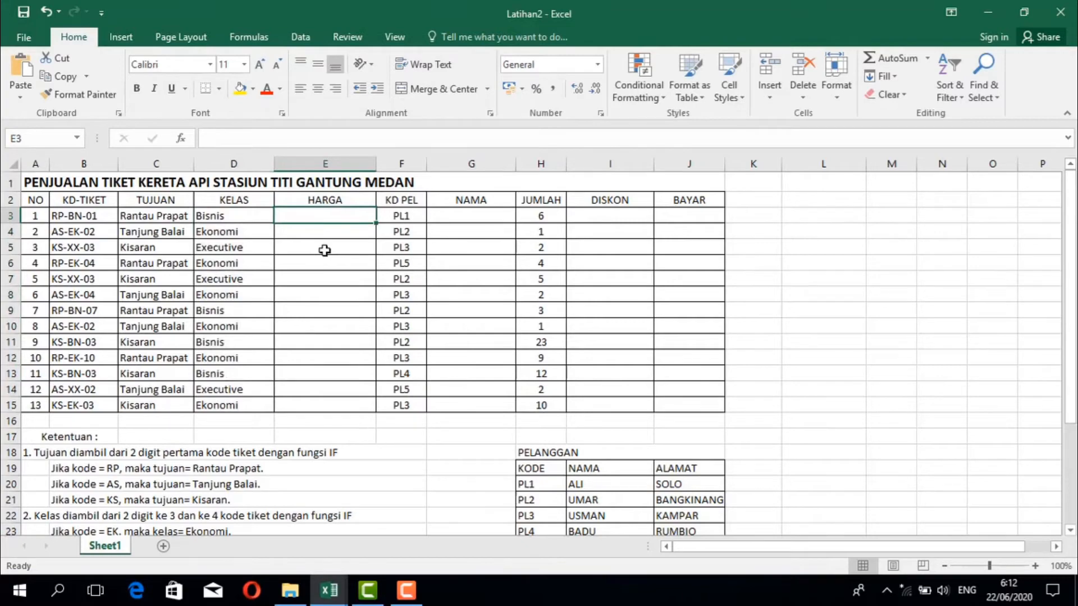
scroll(325, 250, "down", 5)
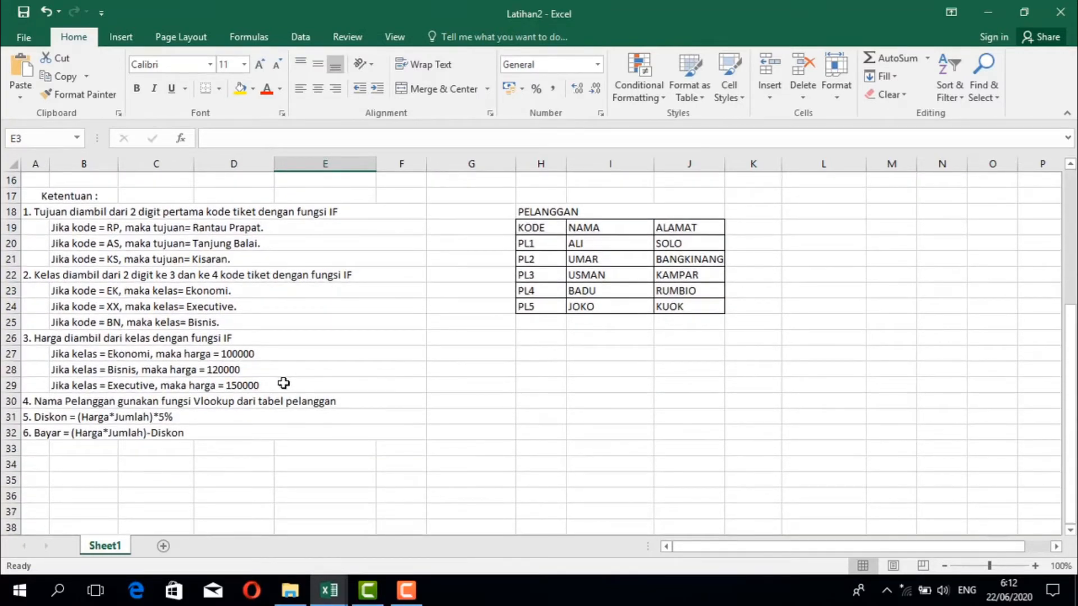
scroll(284, 384, "up", 5)
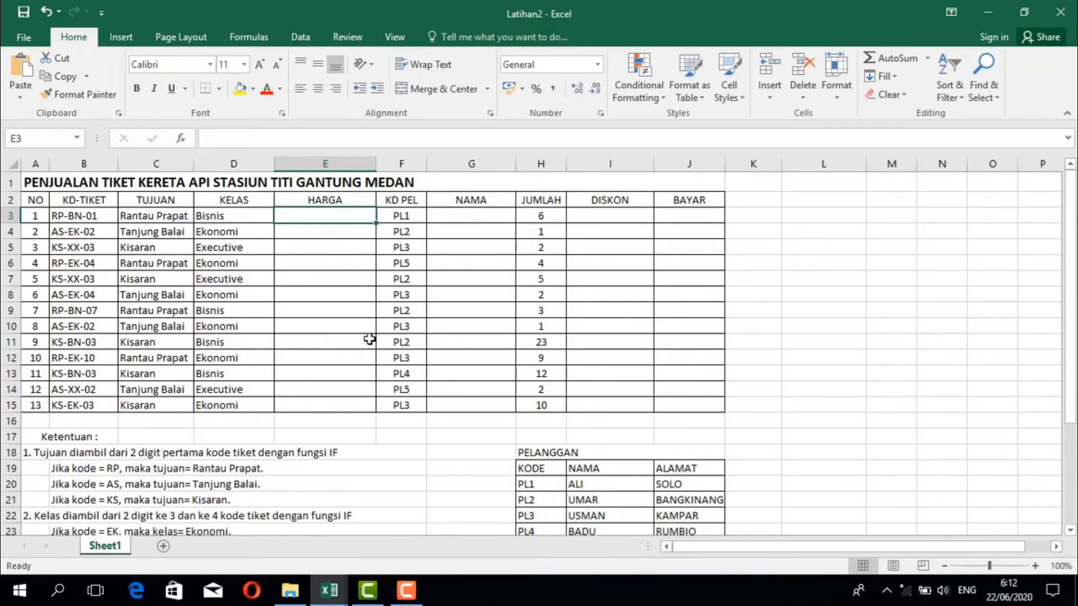
type("=IF")
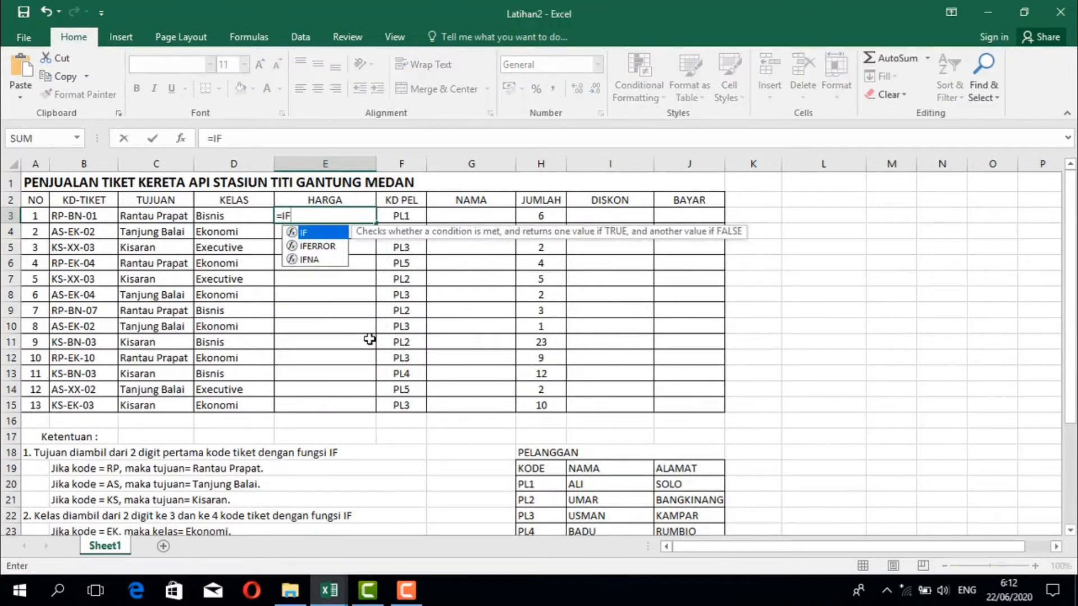
type("(")
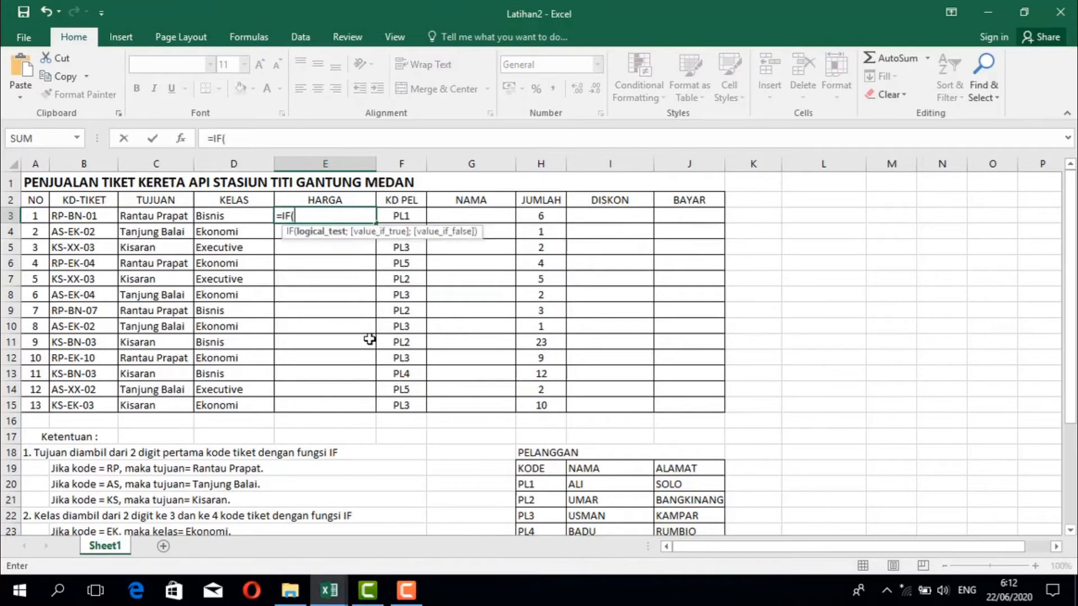
left_click(240, 219)
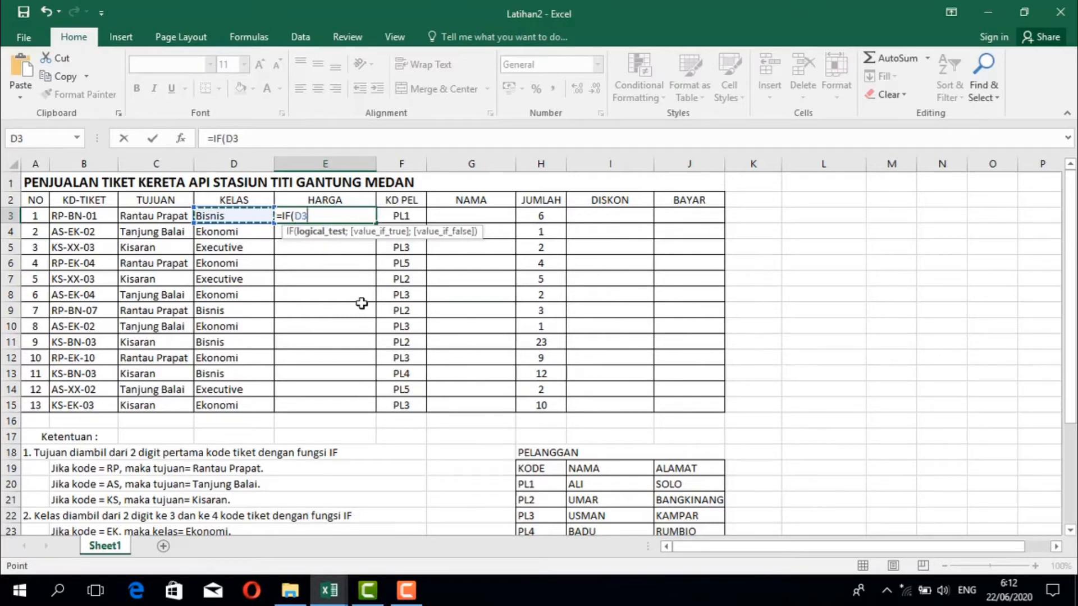
- Complete the first HARGA condition so that a class equal to "Ekonomi" returns 100000, ending with a semicolon
type("=\"eko")
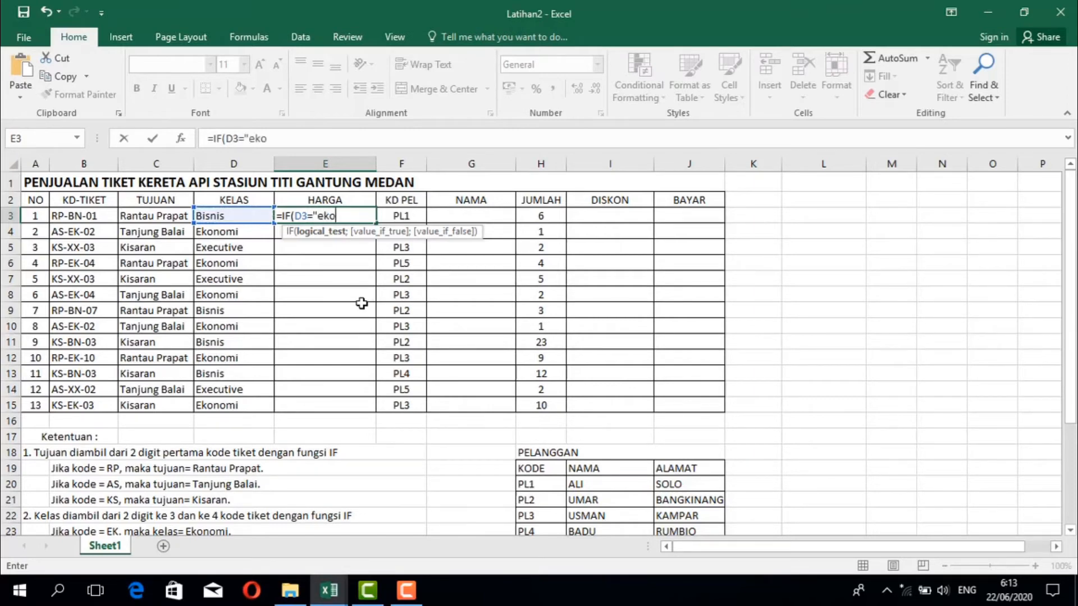
type("nomi")
left_click(326, 216)
key("BackSpace")
type("Ekonomi")
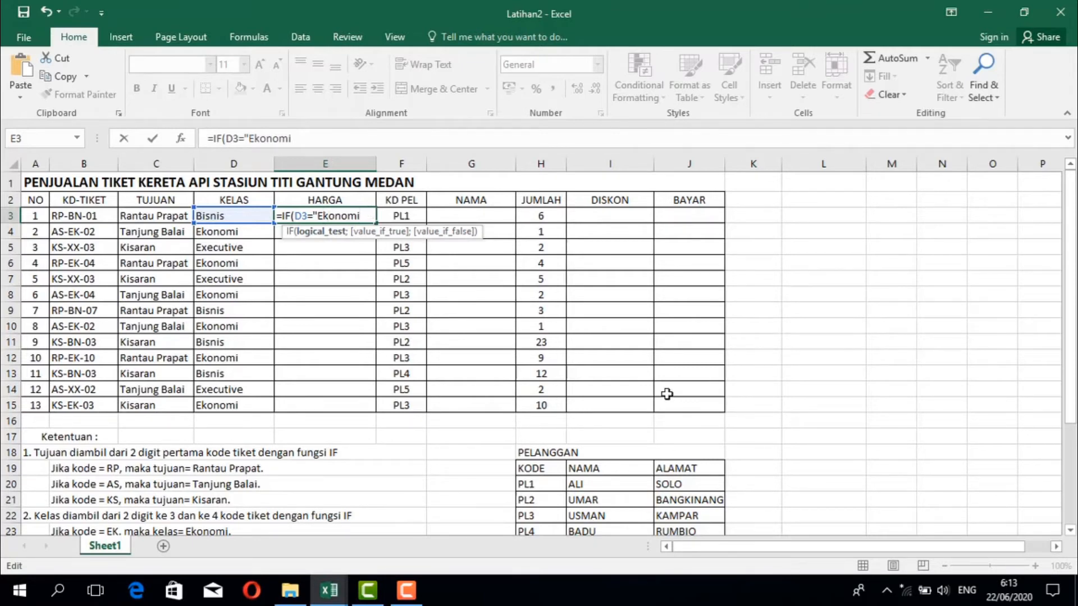
type("\";")
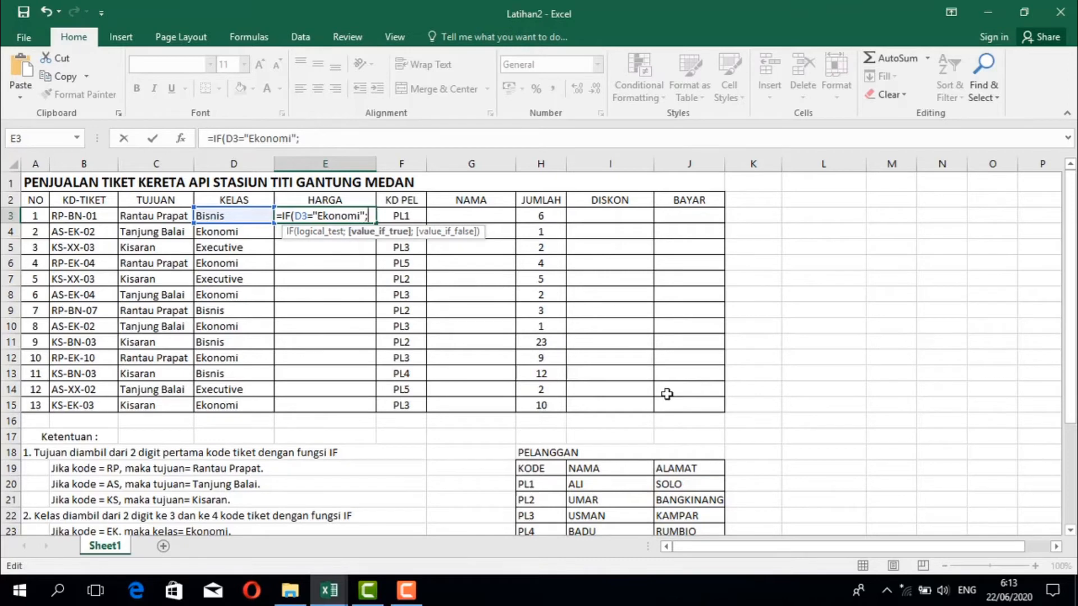
type("100000")
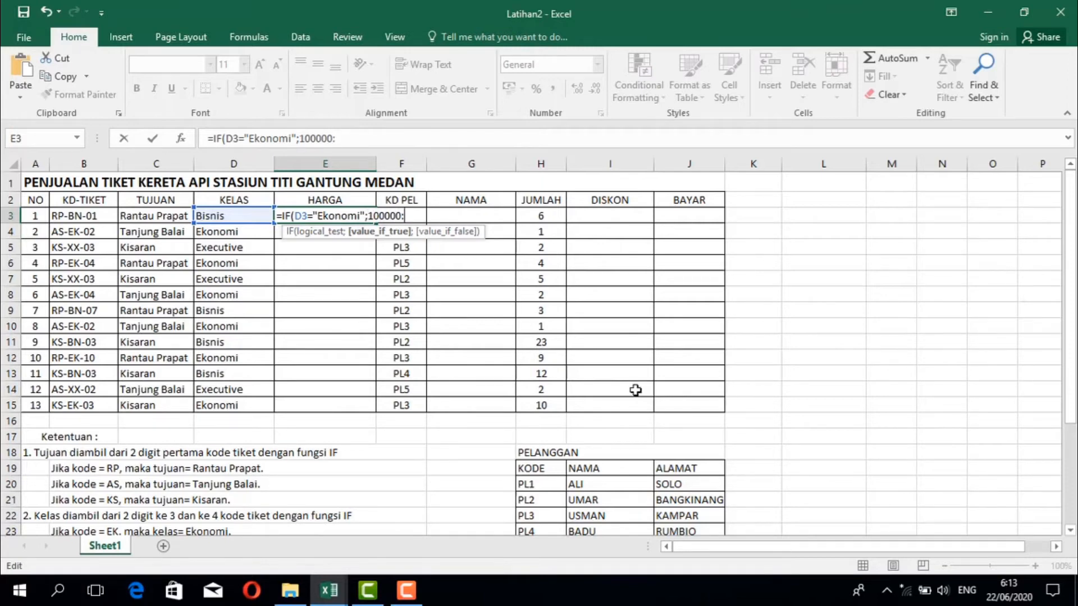
type(";")
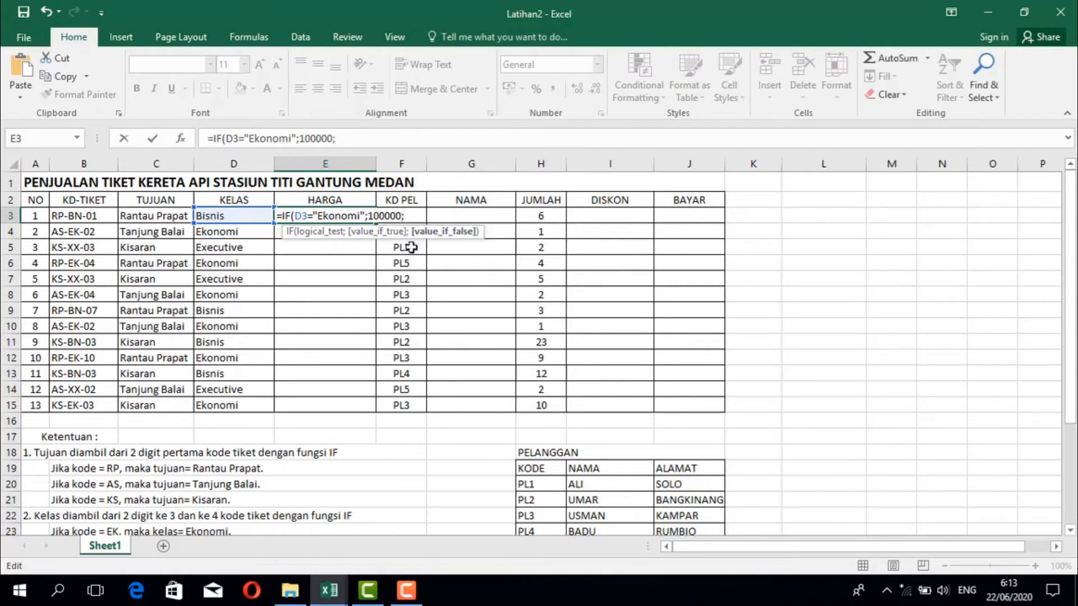
- Copy the IF clause of the HARGA formula, without the equals sign, and paste it at the formula's end
left_click_drag(406, 216, 285, 215)
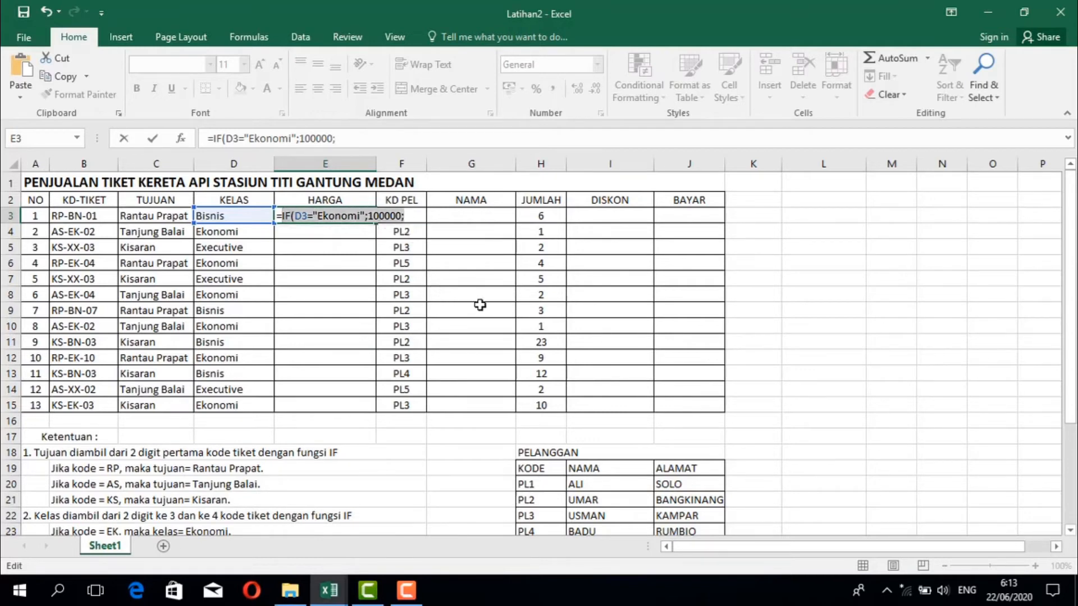
key("ctrl+c")
left_click(407, 216)
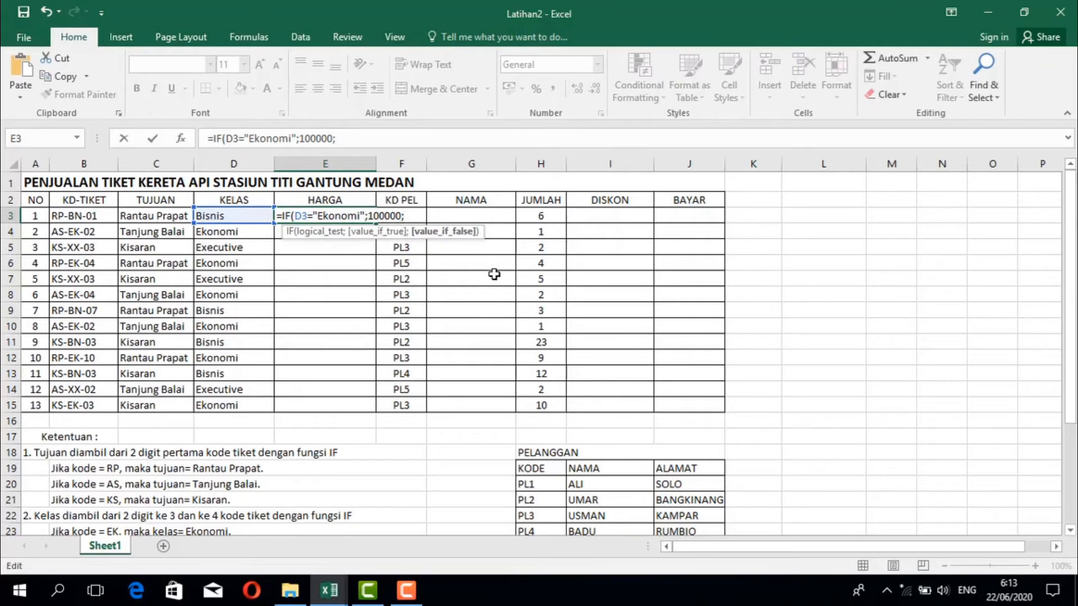
key("ctrl+v")
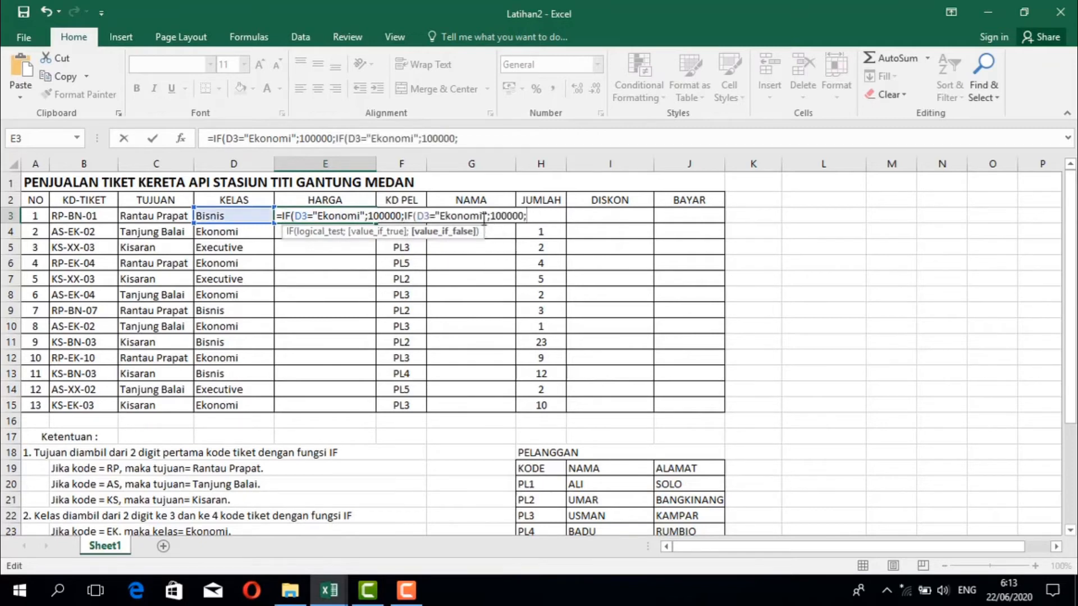
- Change the tested class in the pasted HARGA clause to "Bisnis"
key("Left")
key("Left")
key("Left")
key("Left")
key("Left")
key("Left")
key("Left")
key("Left")
key("Left")
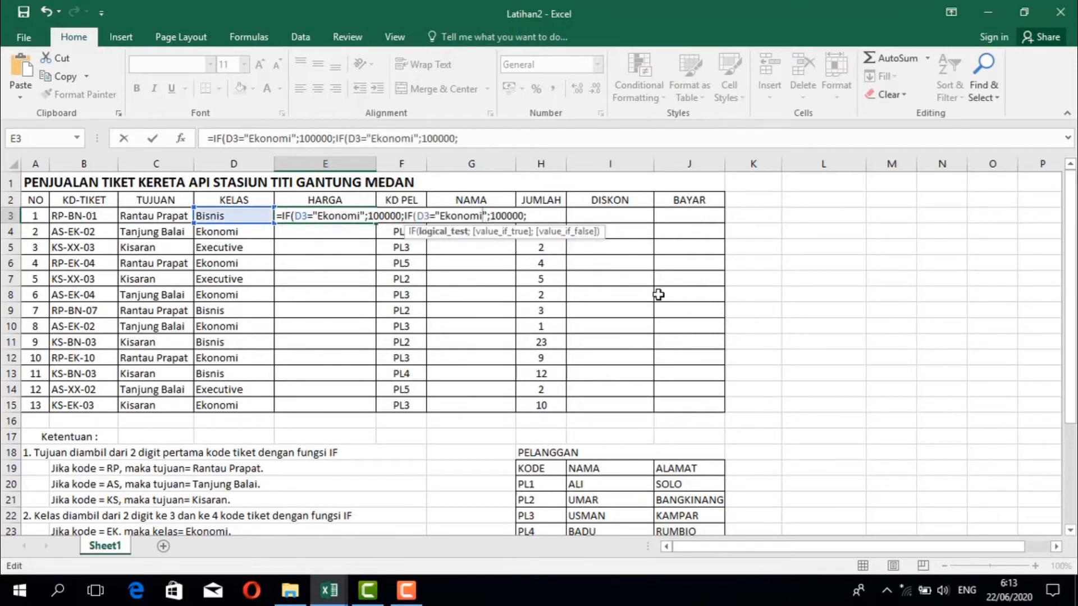
key("BackSpace")
key("BackSpace")
key("BackSpace")
key("BackSpace")
key("BackSpace")
key("BackSpace")
key("BackSpace")
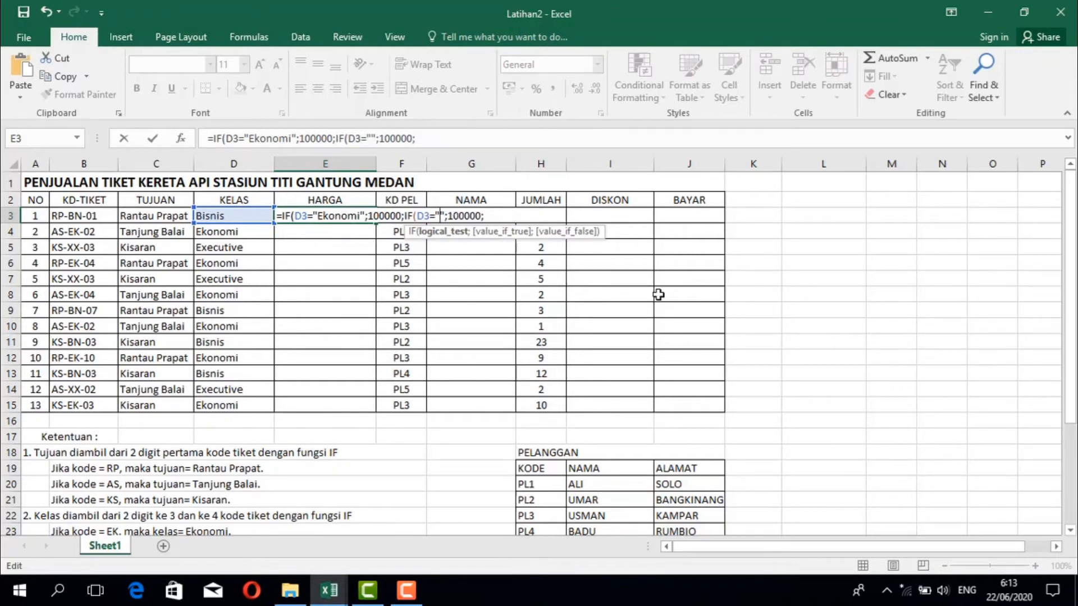
type("Bisnis")
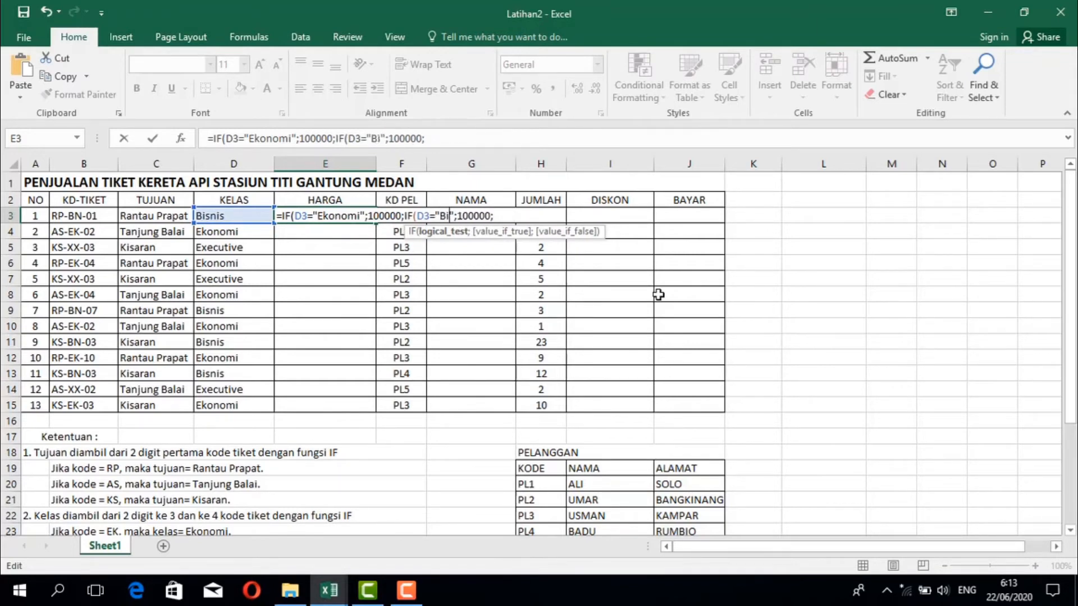
- Set the price returned by the "Bisnis" condition to 120000, followed by a semicolon
left_click(510, 215)
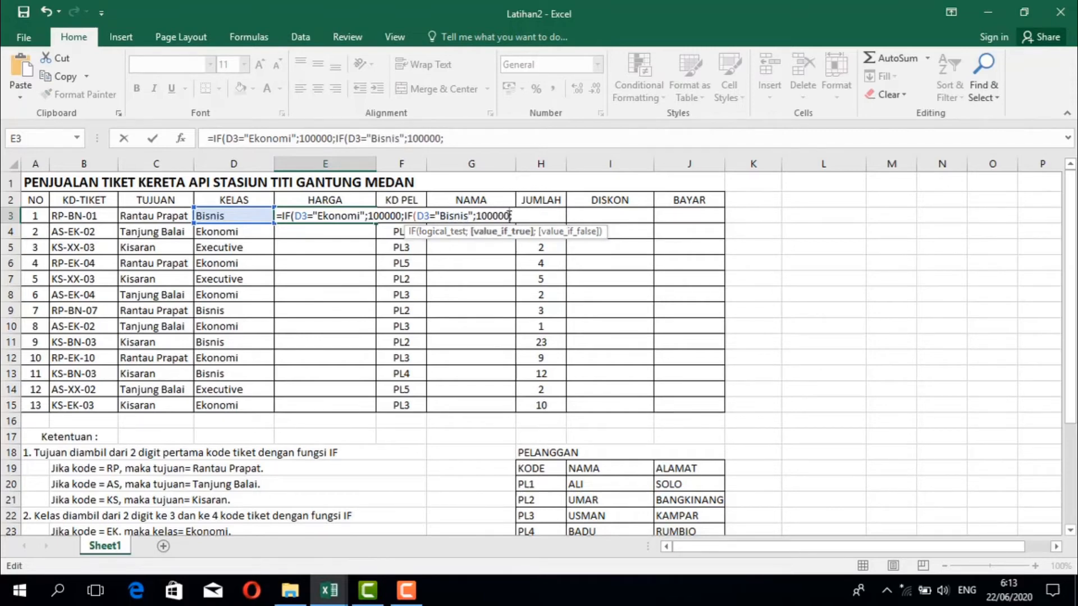
key("BackSpace")
key("BackSpace")
key("BackSpace")
key("BackSpace")
type("20000;")
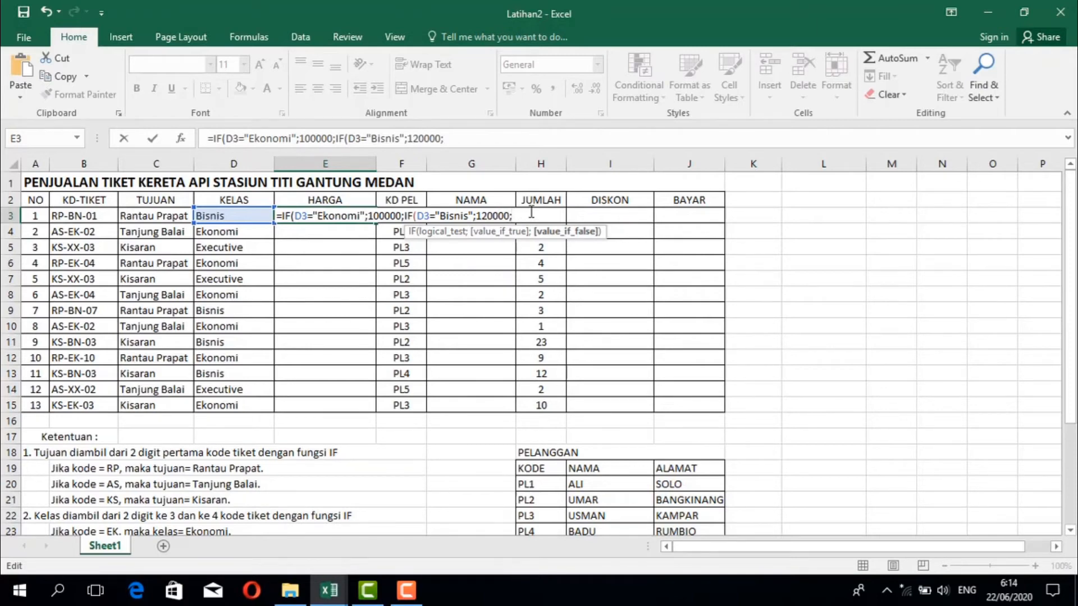
- Add 150000 as the price for any other class and close the parentheses of the HARGA formula
type("150000")
type("))")
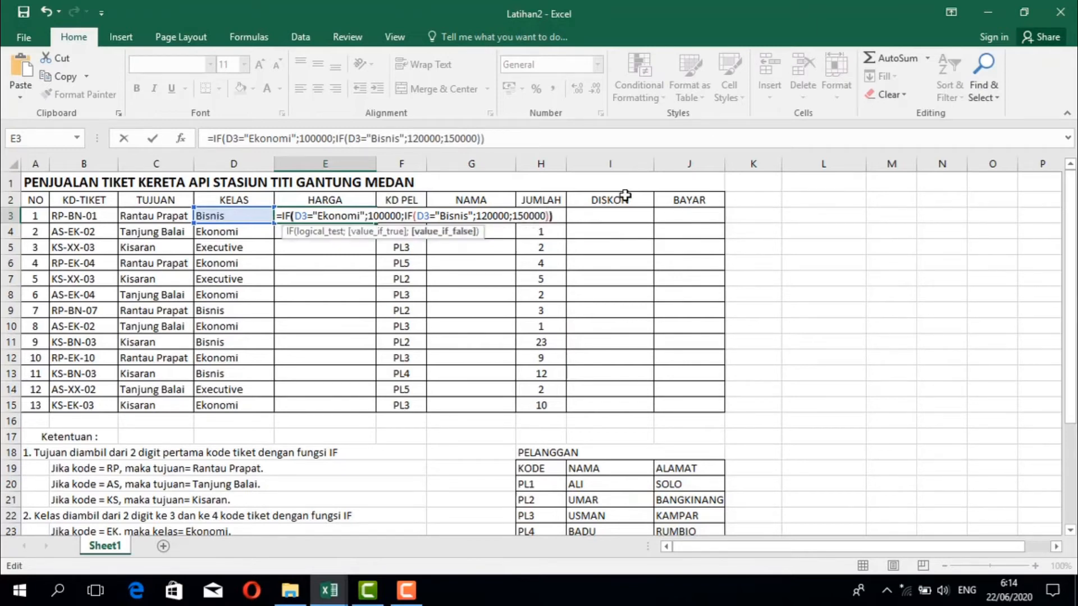
type(")")
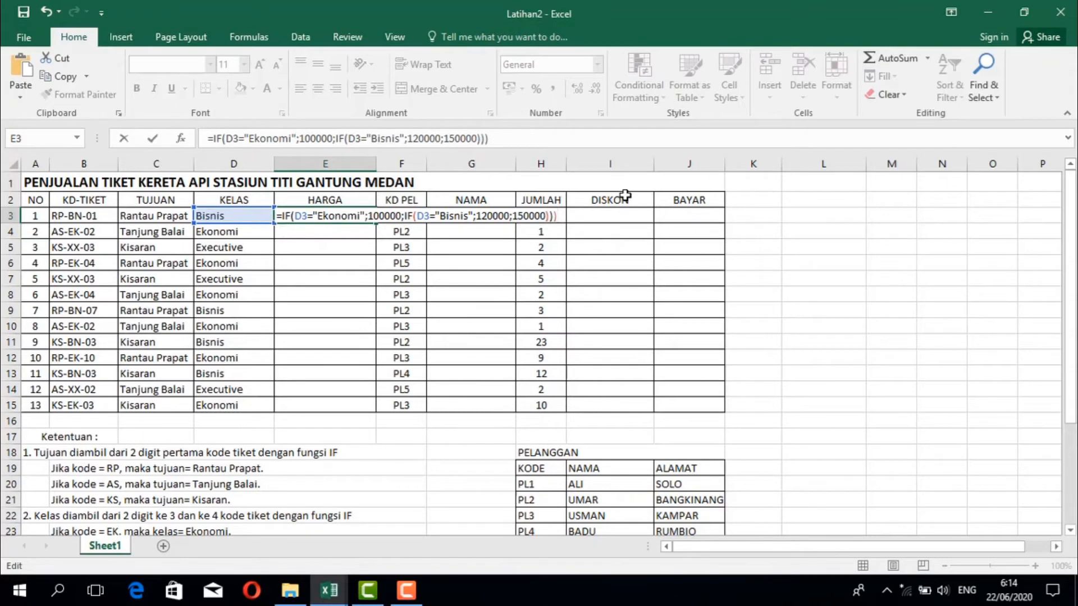
- Confirm the HARGA formula in E3 and fill it down through E15
key("Return")
key("Return")
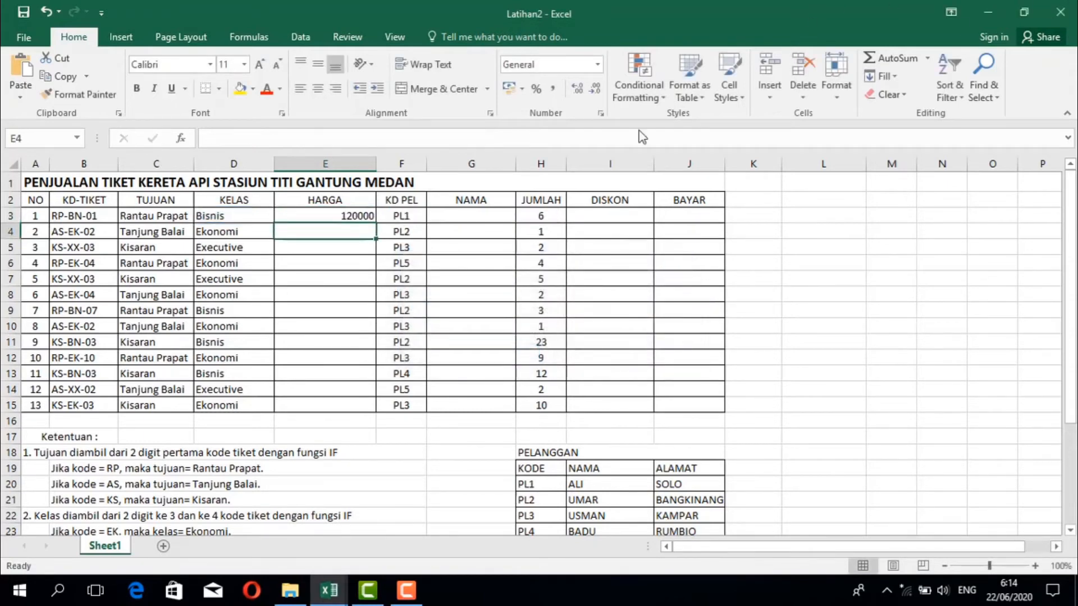
key("Up")
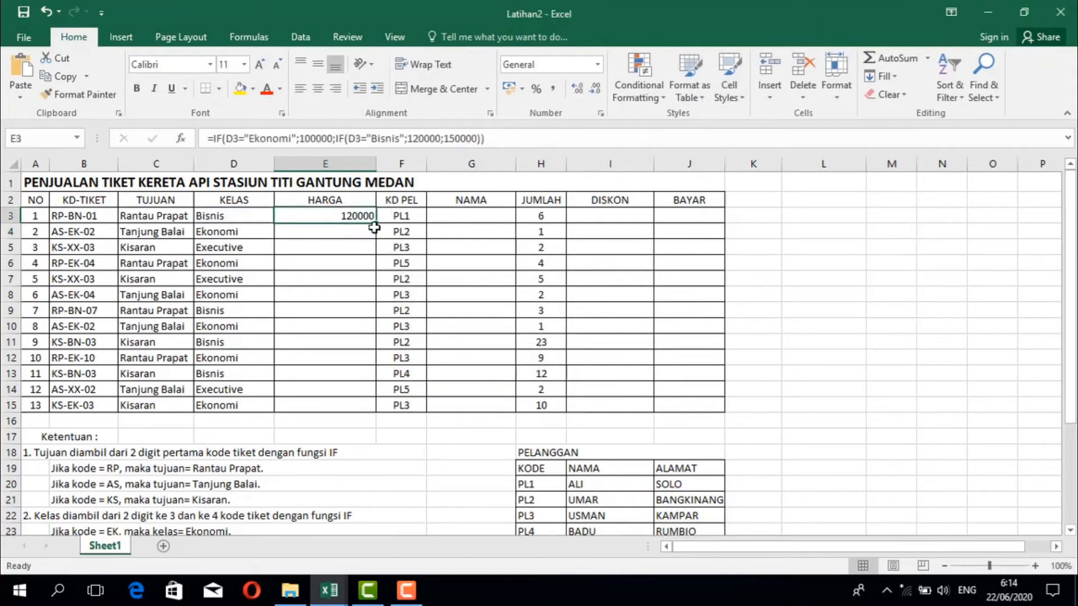
left_click_drag(375, 223, 362, 408)
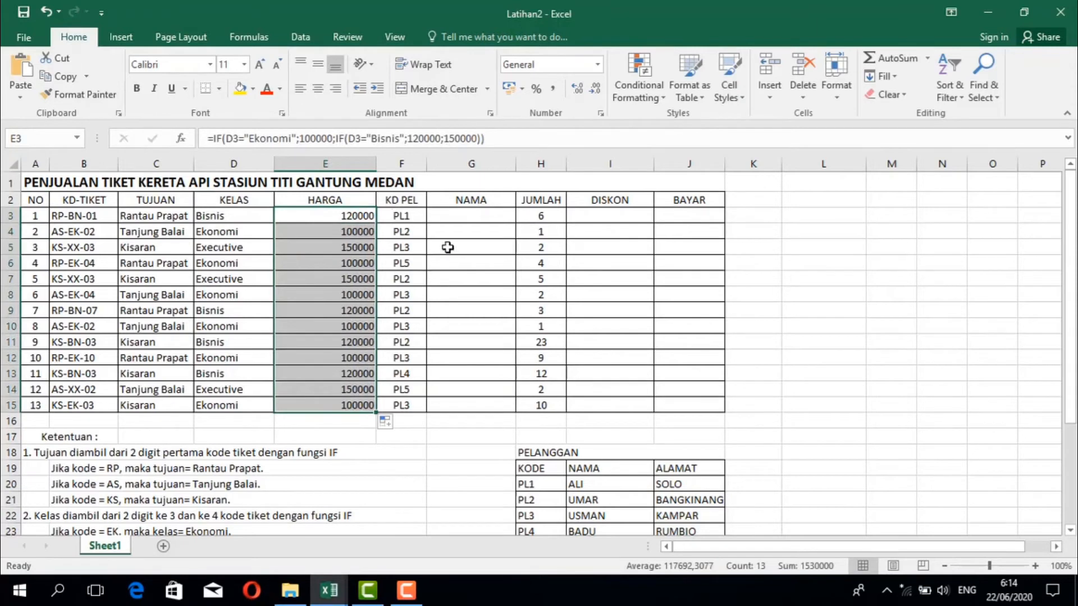
- Start a VLOOKUP formula in the first NAMA cell, G3, with the customer code in F3 as the lookup value
left_click(459, 219)
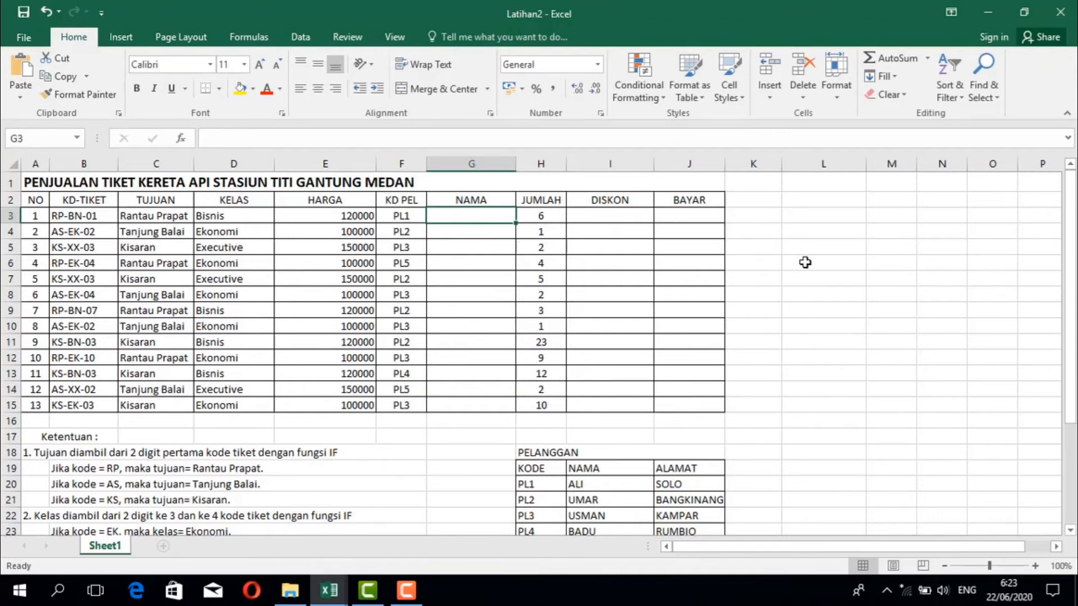
type("=")
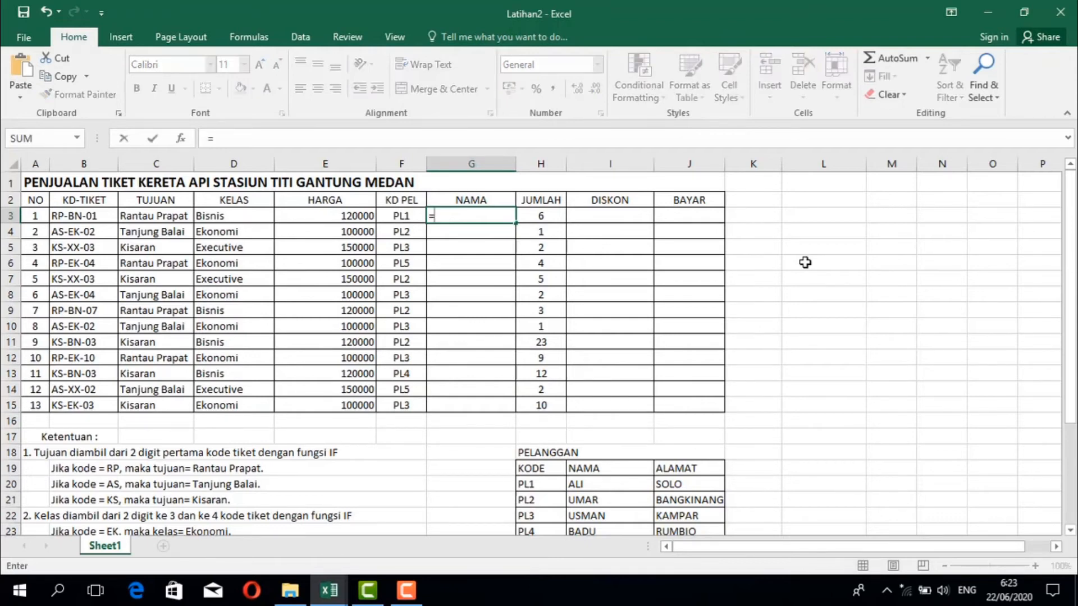
type("V")
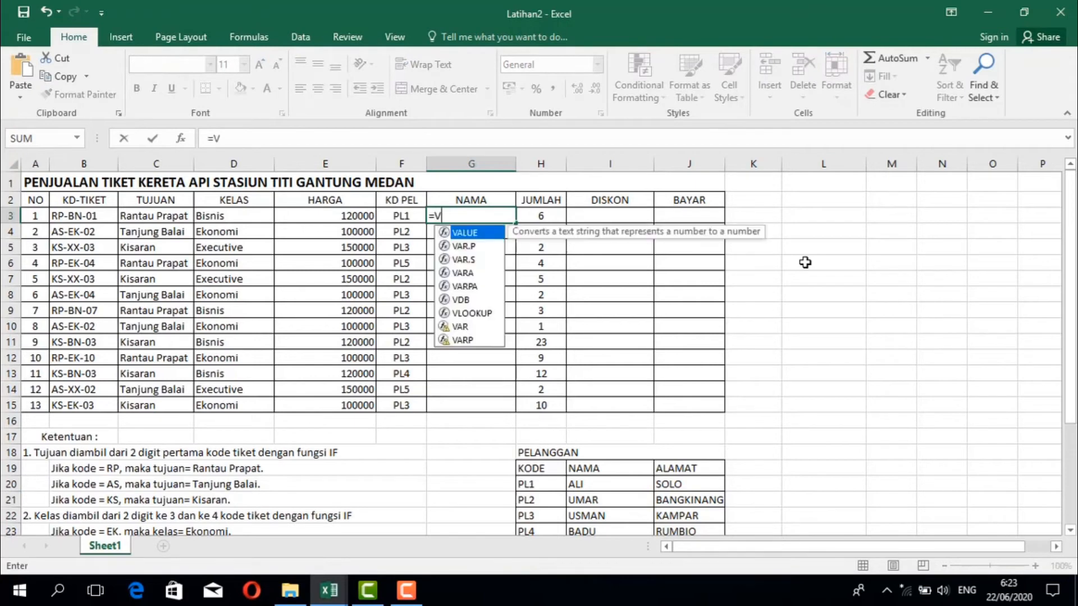
type("LOOKUP")
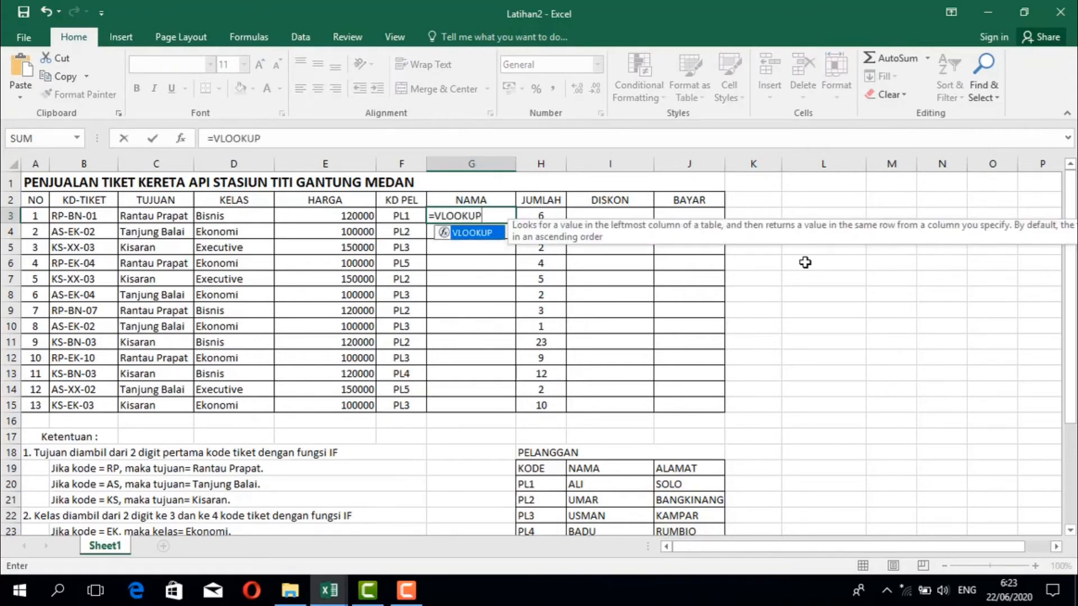
type("(")
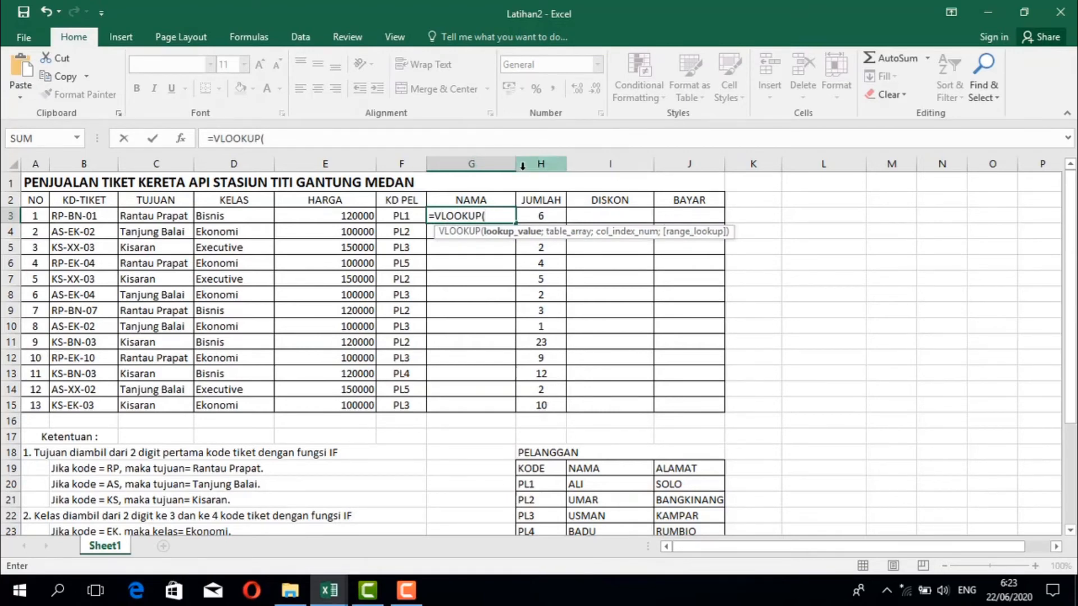
left_click(389, 221)
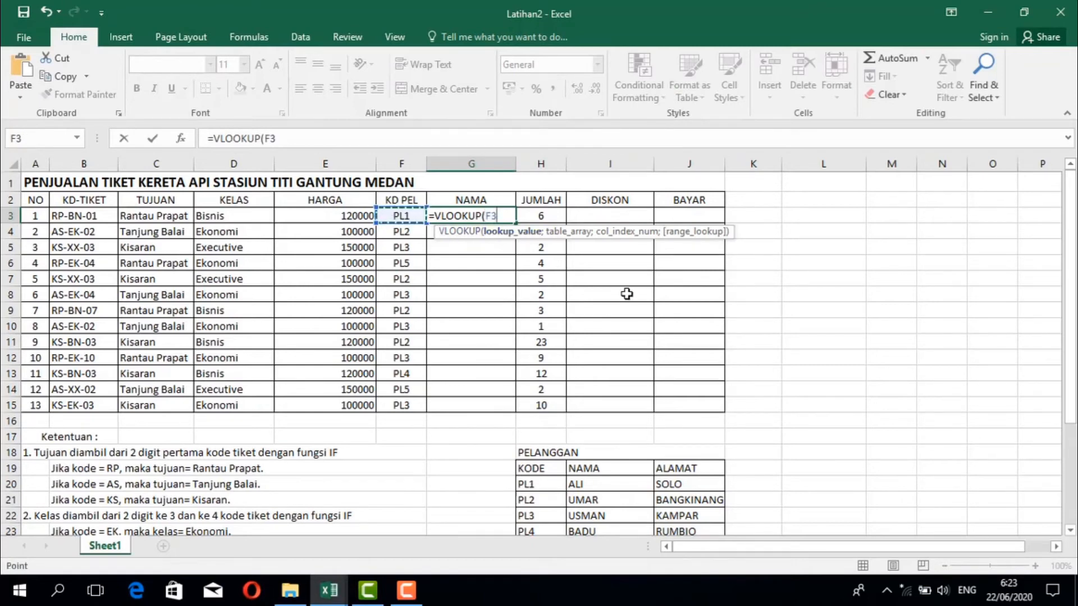
type(";")
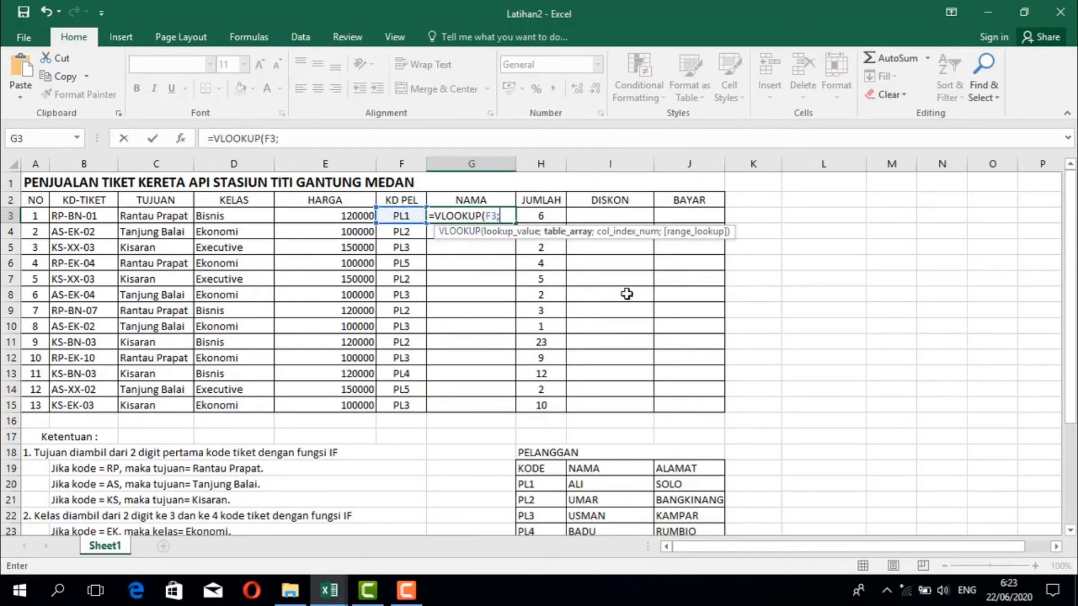
- Use the PELANGGAN data rows as the lookup table, with the absolute range $H$20:$J$24
scroll(758, 373, "down", 1)
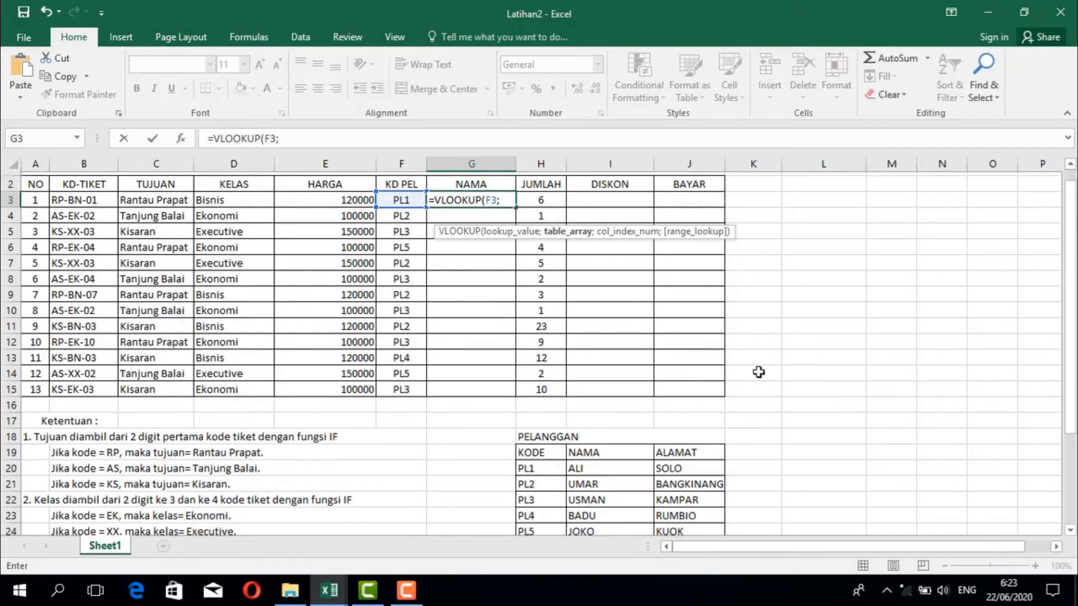
left_click_drag(542, 431, 695, 482)
scroll(775, 413, "up", 1)
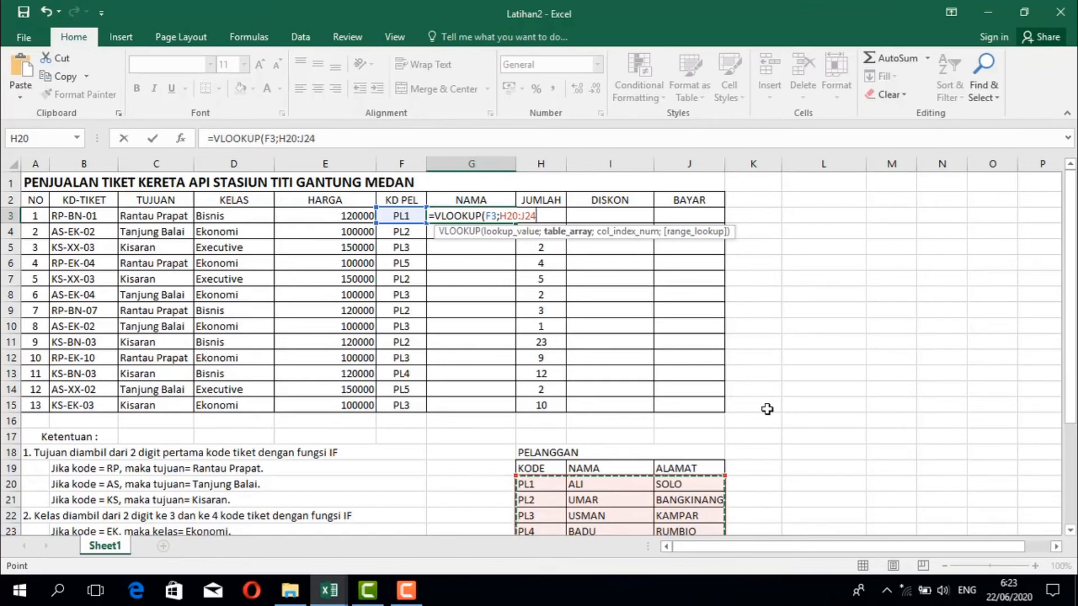
key("F4")
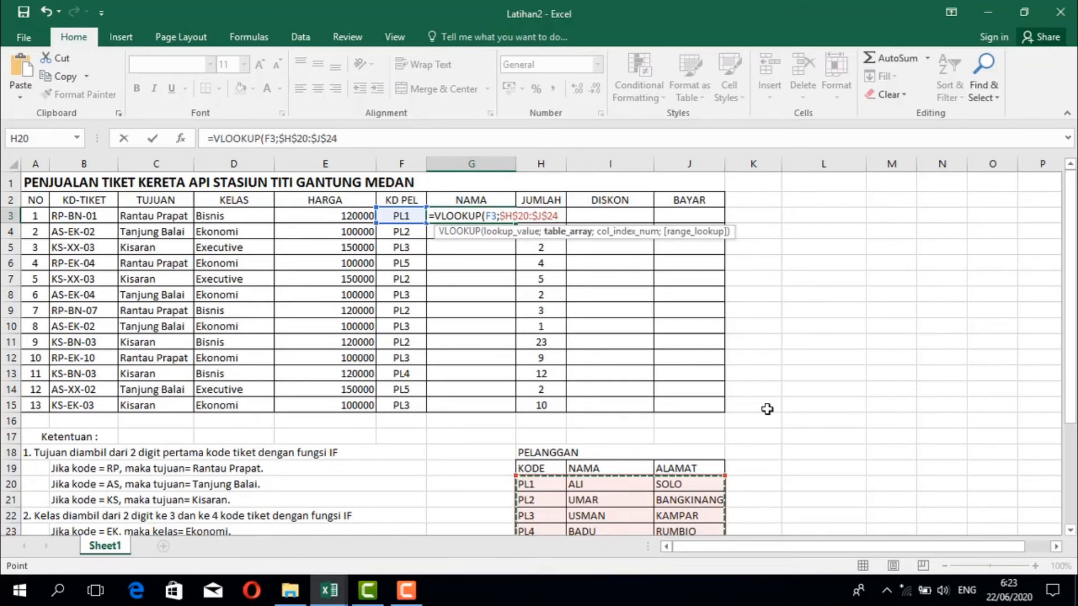
type(";")
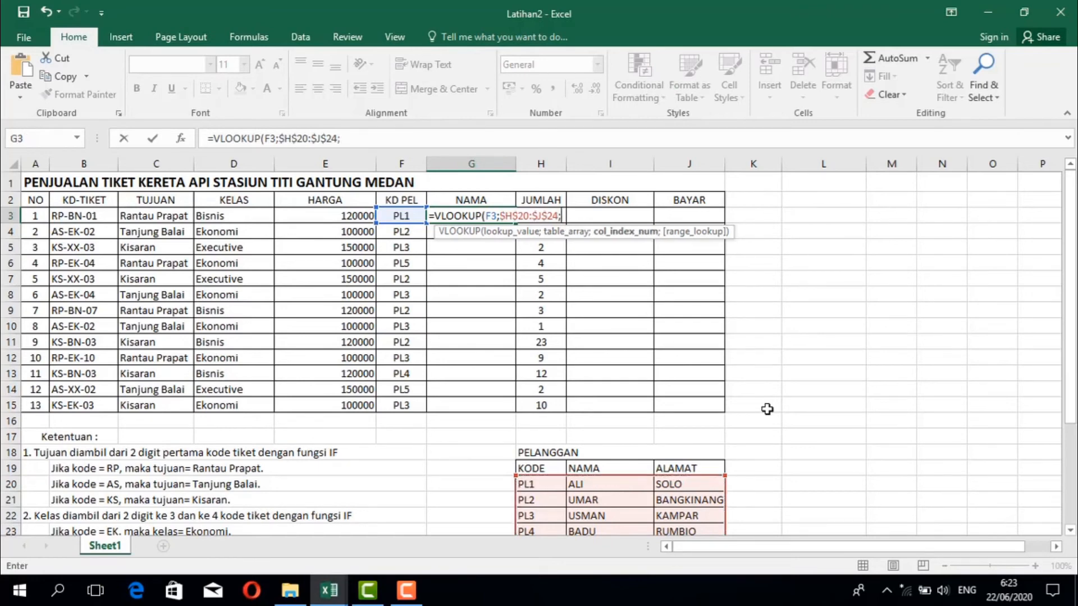
- Complete the VLOOKUP with column index 2 and FALSE for an exact match, and fill the formula down through G15
type("2")
type(";")
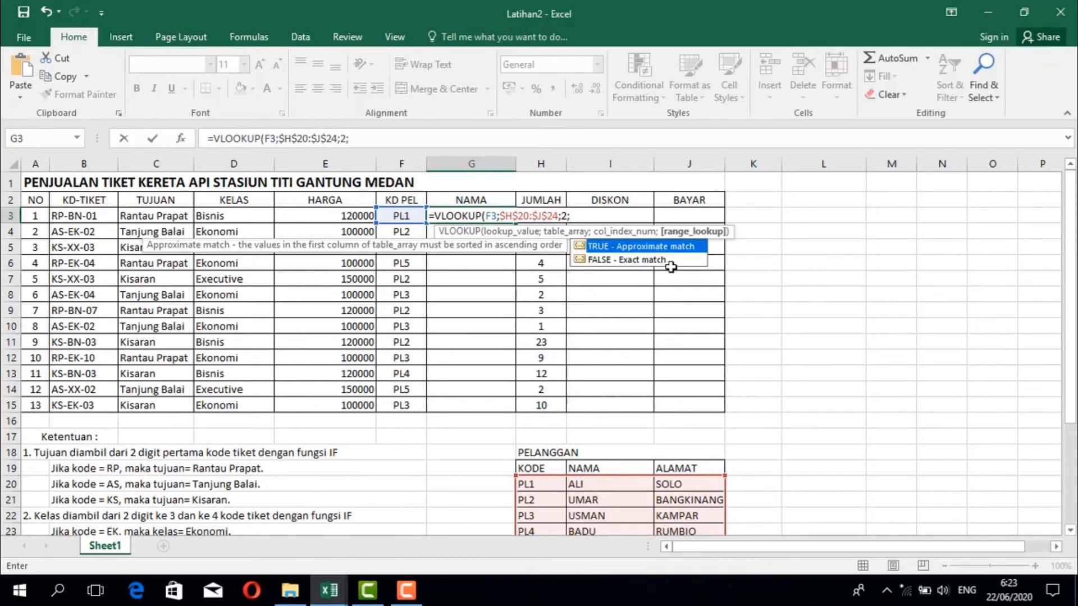
double_click(696, 260)
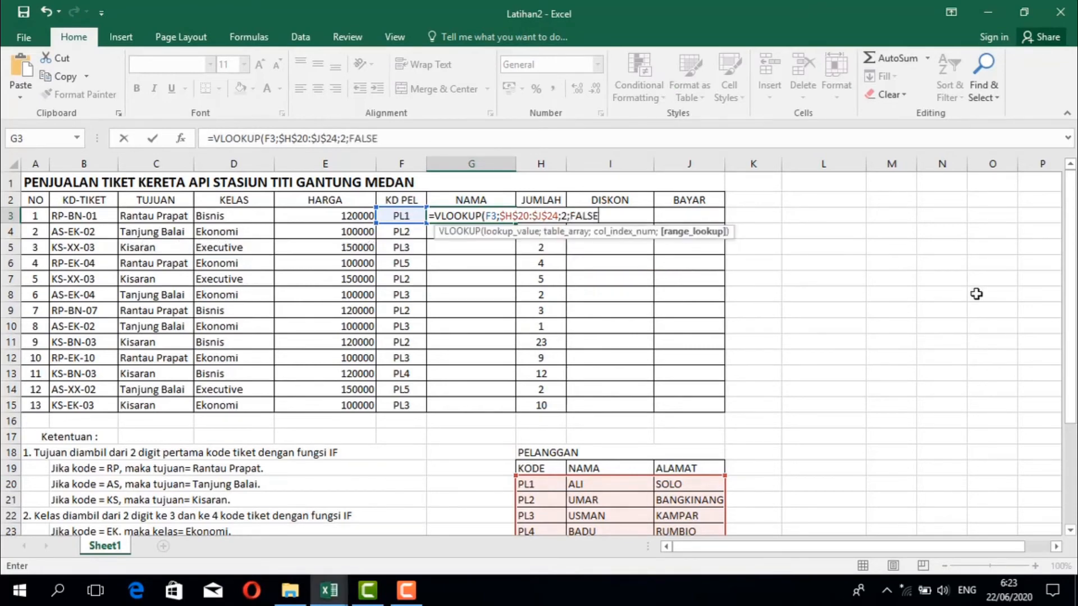
type(")")
key("Return")
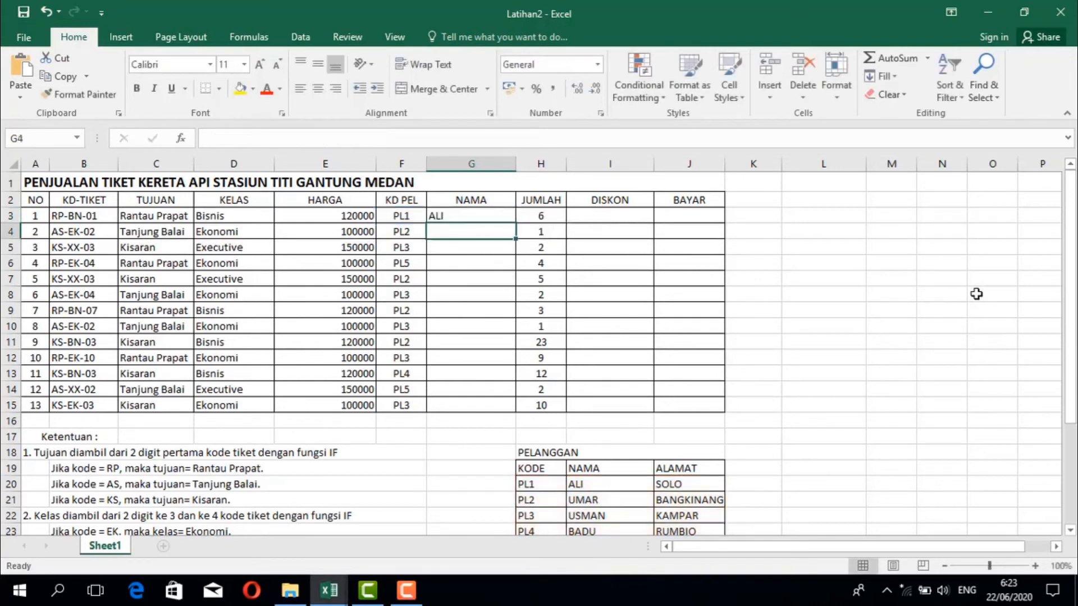
left_click(471, 212)
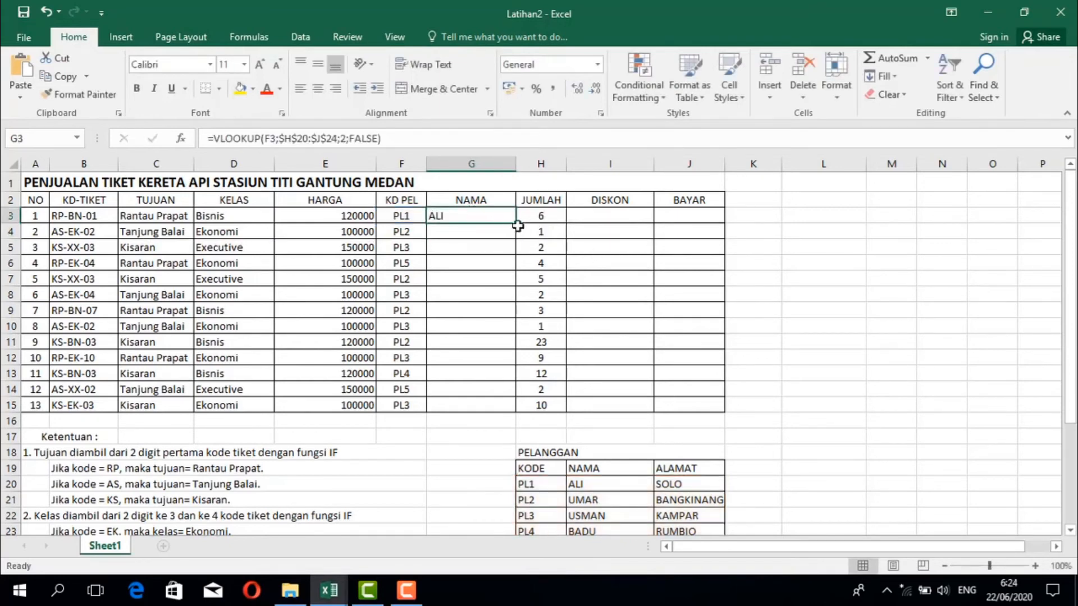
left_click_drag(518, 226, 524, 408)
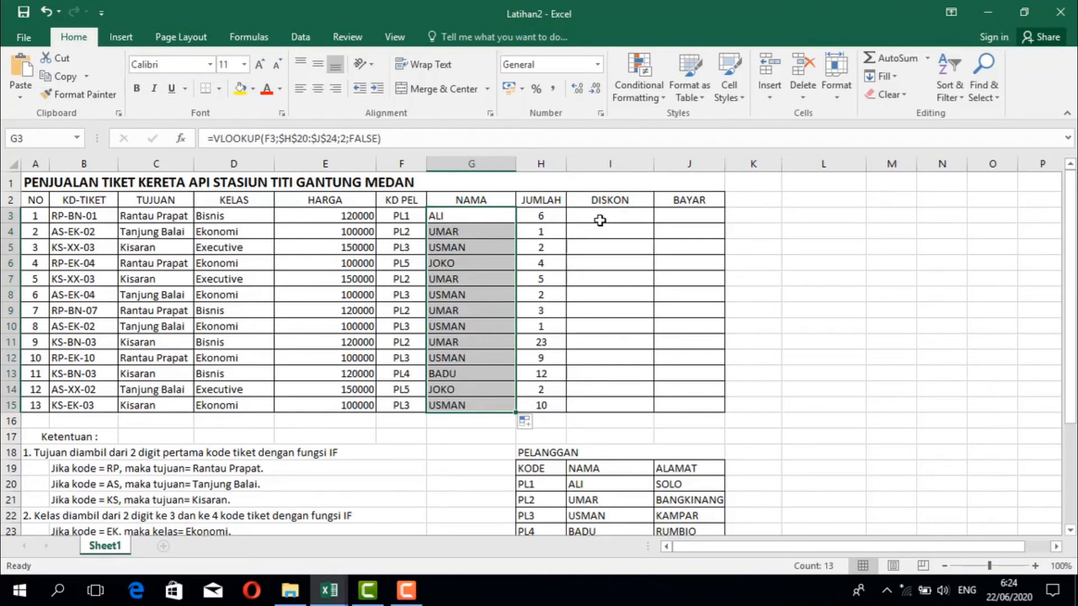
- Select the first DISKON cell, I3, and check the discount rule in the Ketentuan notes
left_click(600, 220)
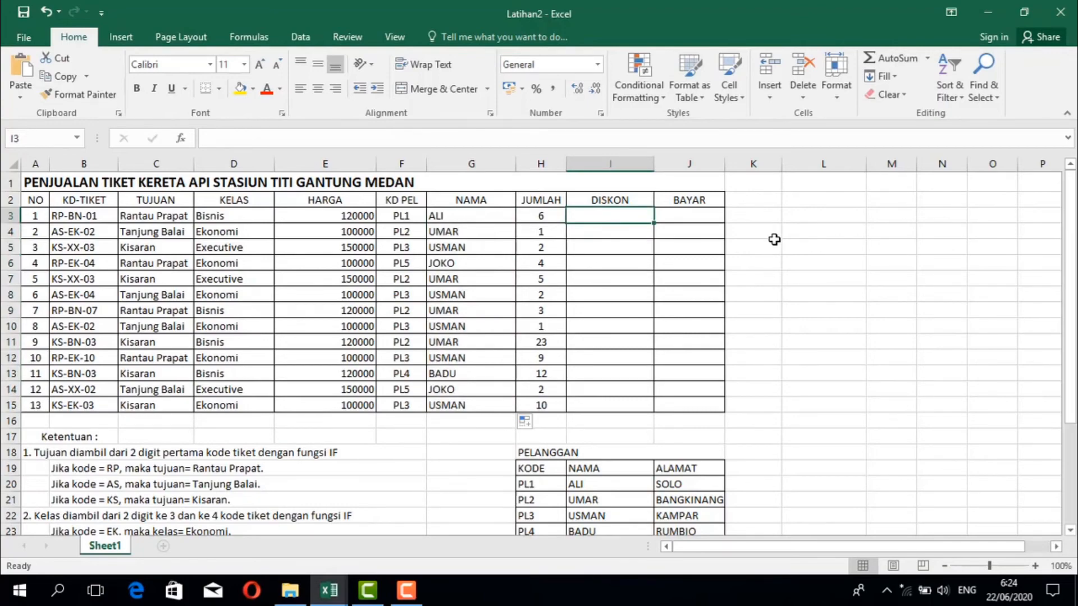
scroll(774, 239, "down", 5)
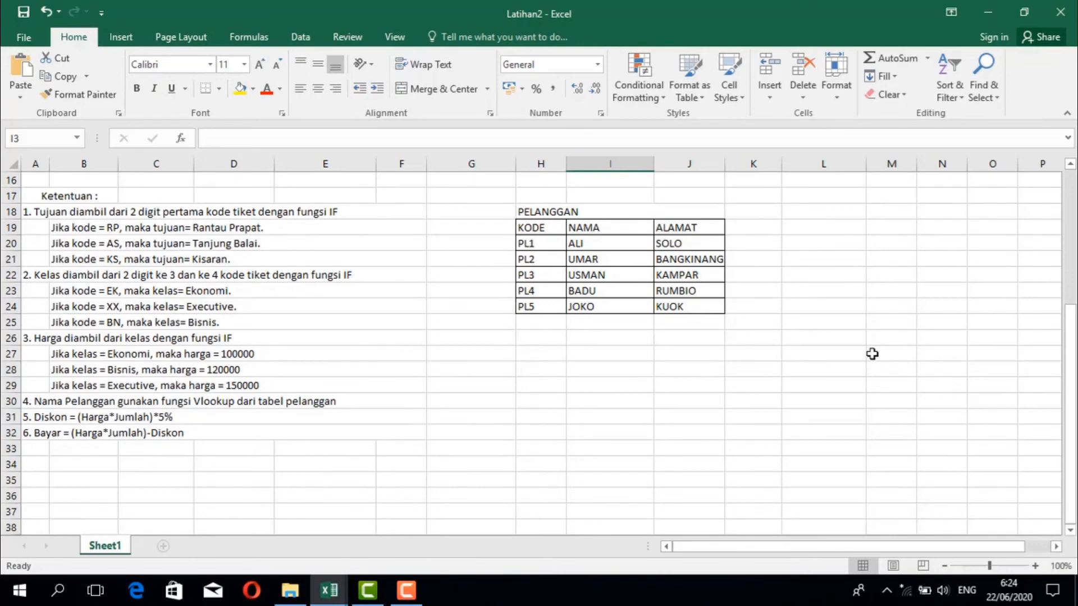
scroll(872, 353, "up", 5)
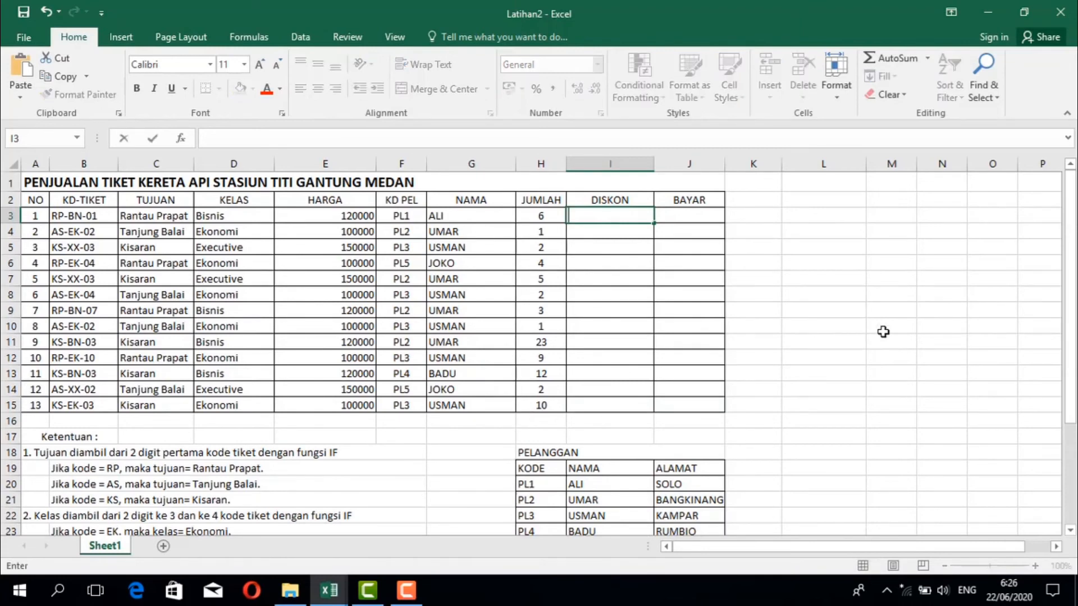
type("=")
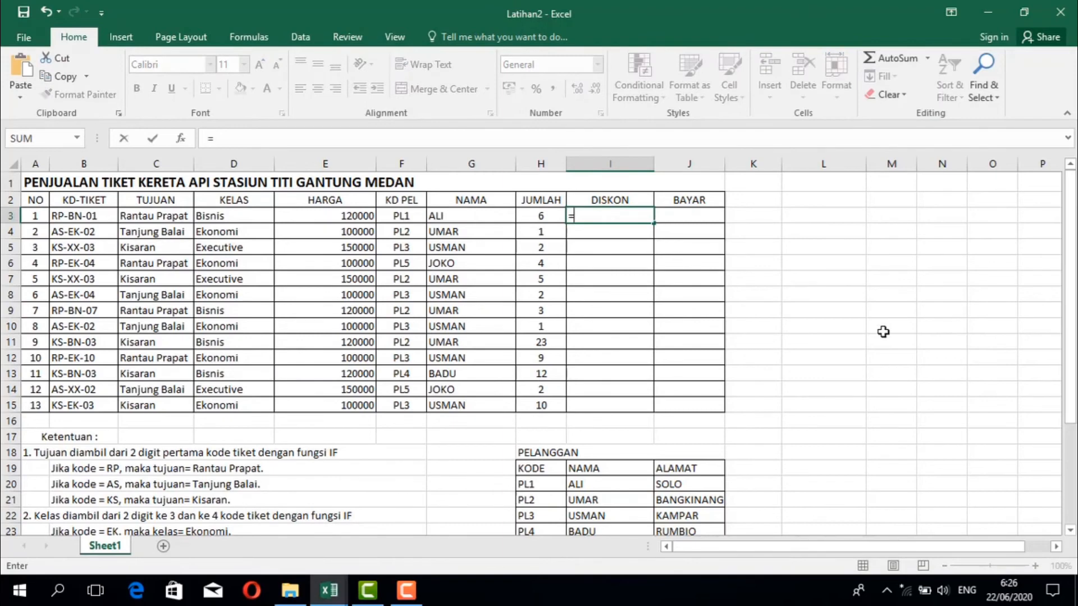
type("(")
left_click(309, 217)
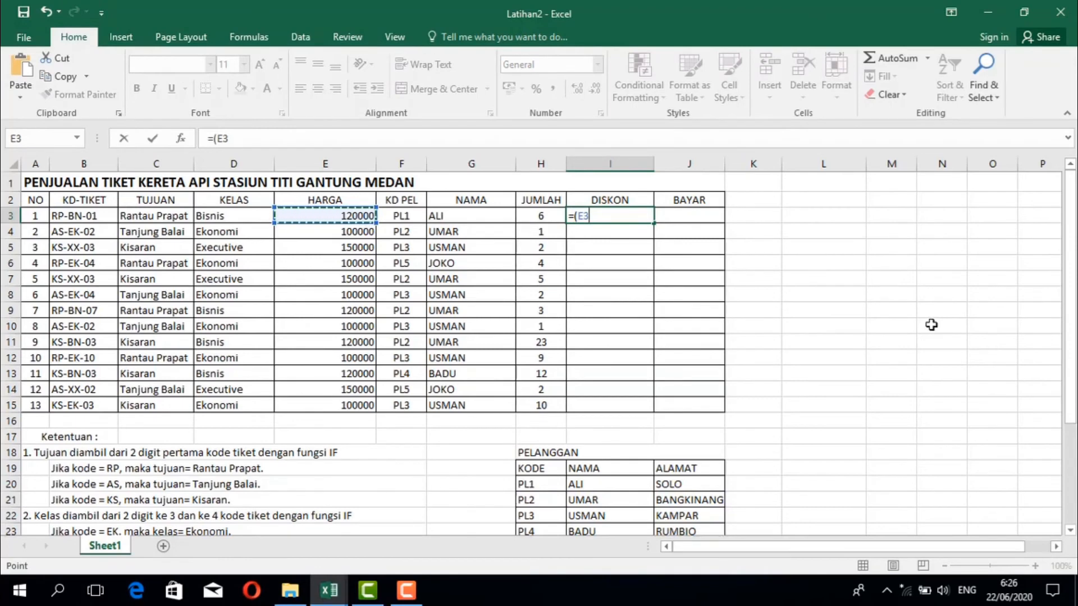
type("8")
key("BackSpace")
key("BackSpace")
key("BackSpace")
key("BackSpace")
key("BackSpace")
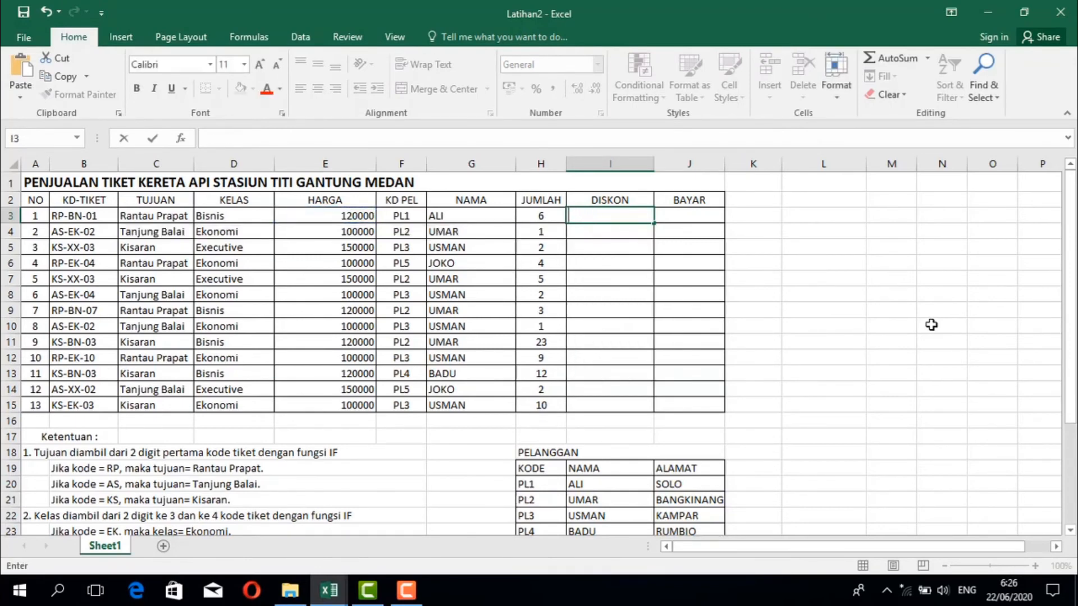
- Enter the discount formula =(E3*H3)*5% in I3 and fill it down through I15
type("=")
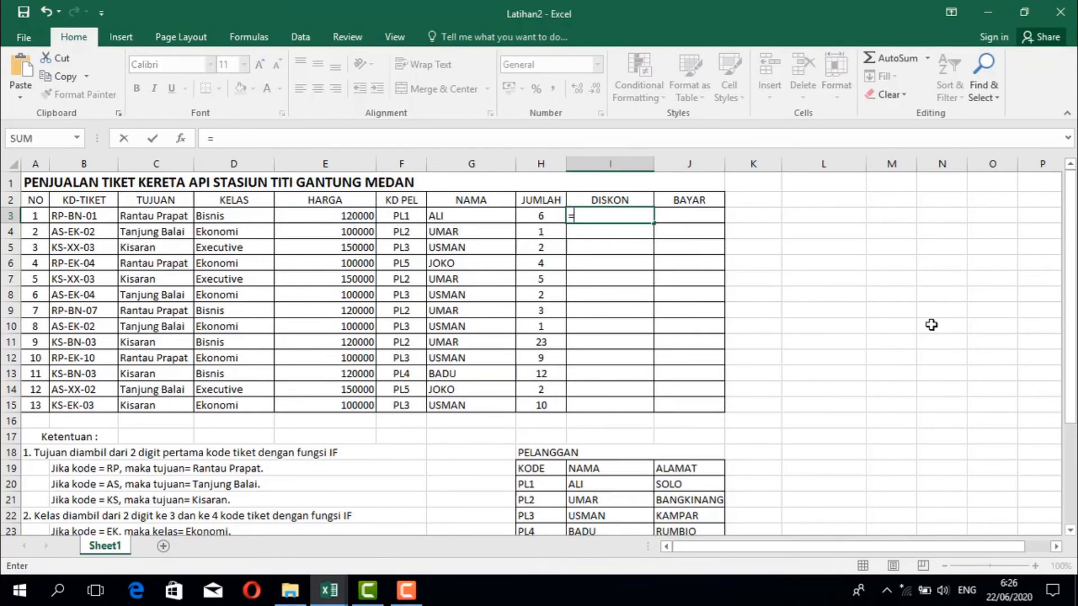
type("(")
left_click(320, 215)
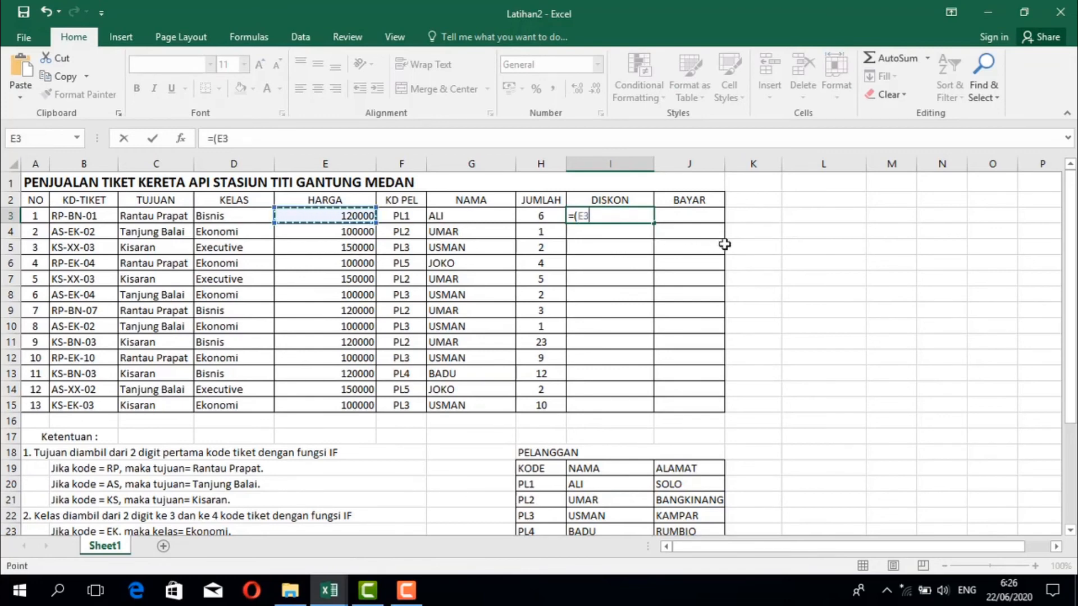
type("*")
left_click(533, 216)
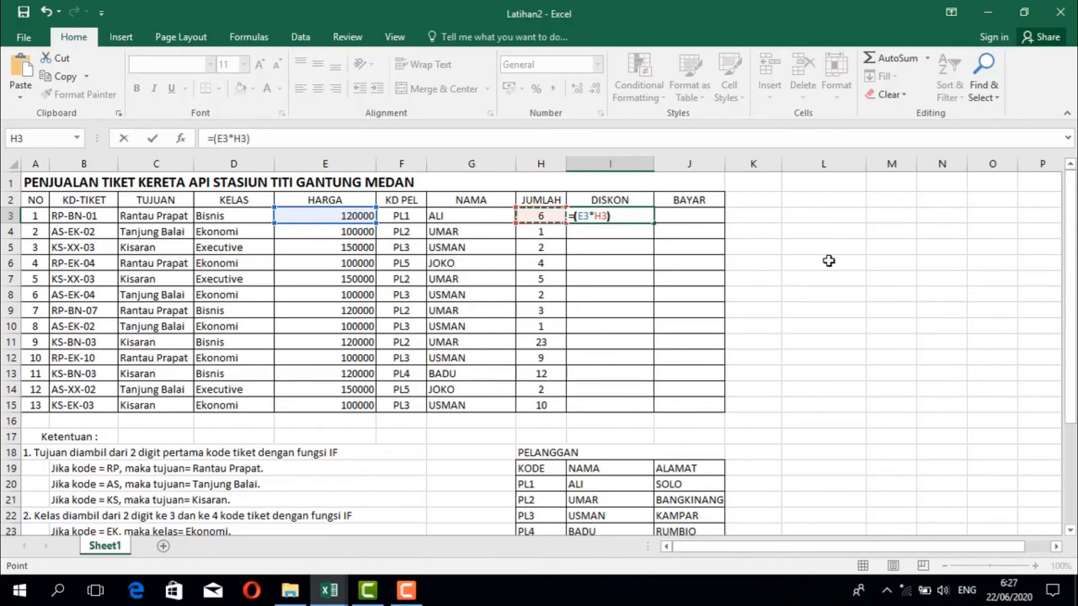
type(")*5%")
key("Return")
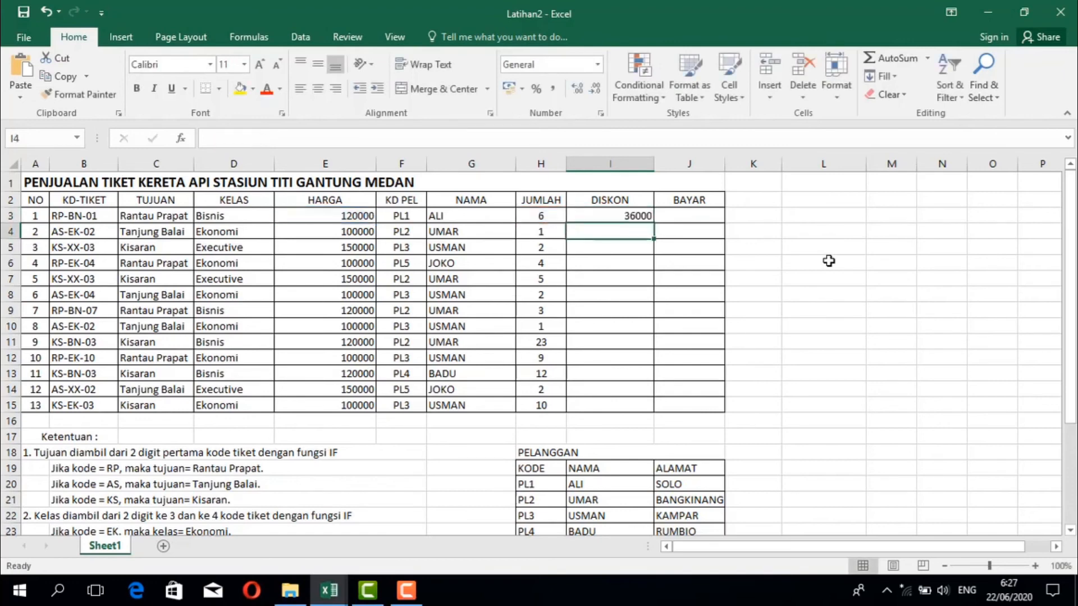
left_click(619, 212)
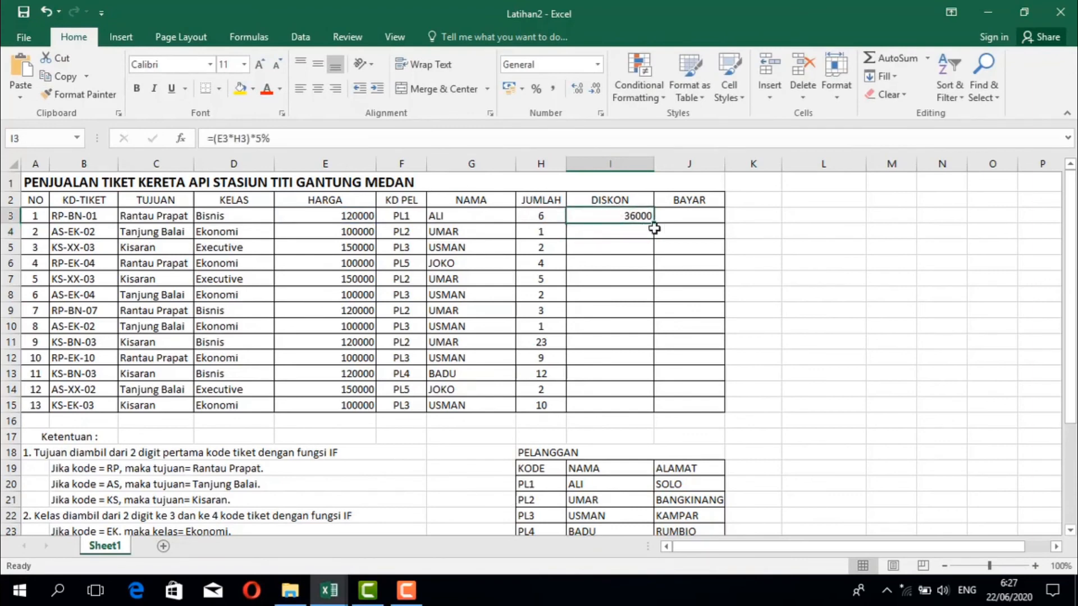
left_click_drag(654, 222, 648, 407)
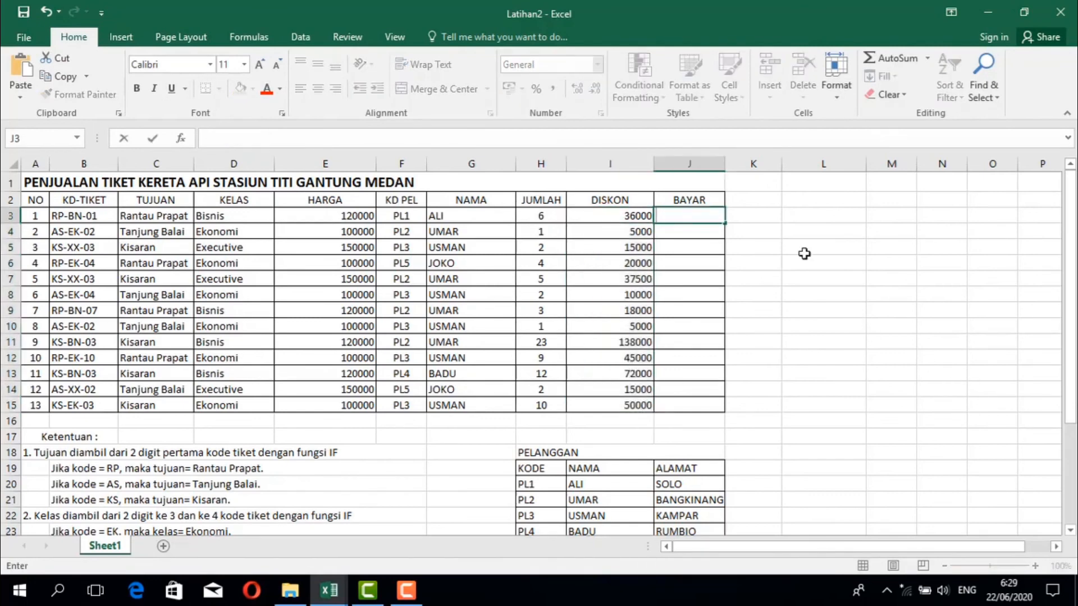
- Check the Bayar rule in the Ketentuan notes and enter the formula =(E3*H3)-I3 in J3
scroll(804, 254, "down", 4)
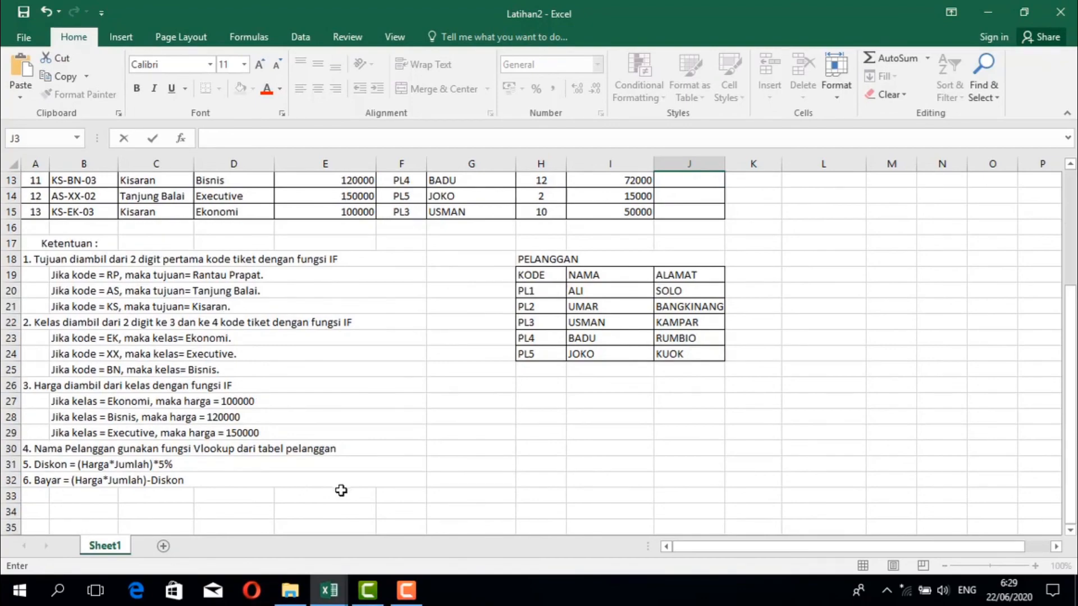
scroll(874, 425, "up", 4)
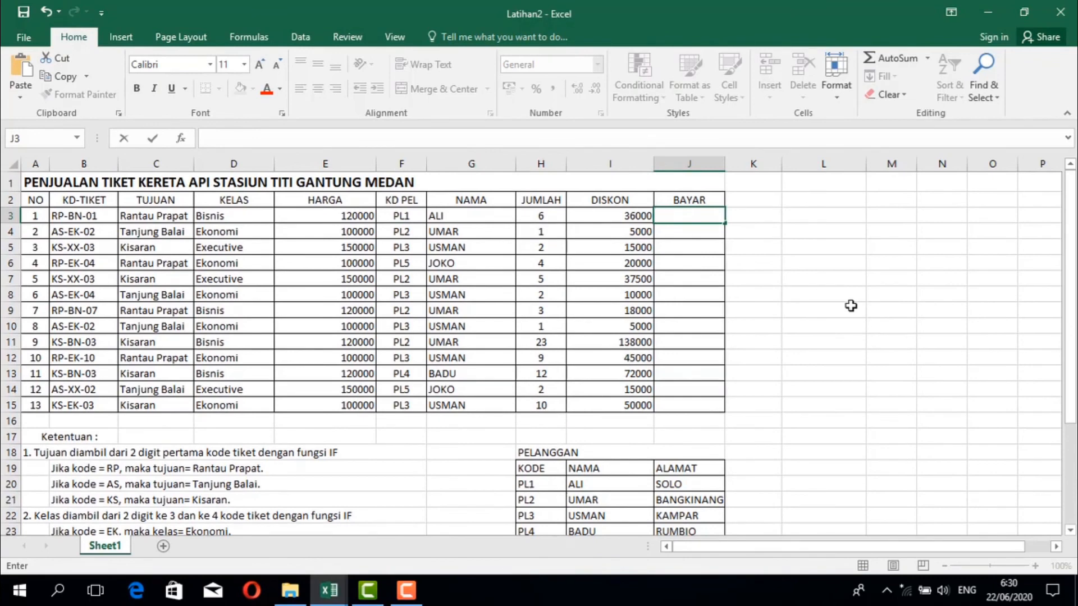
type("=(")
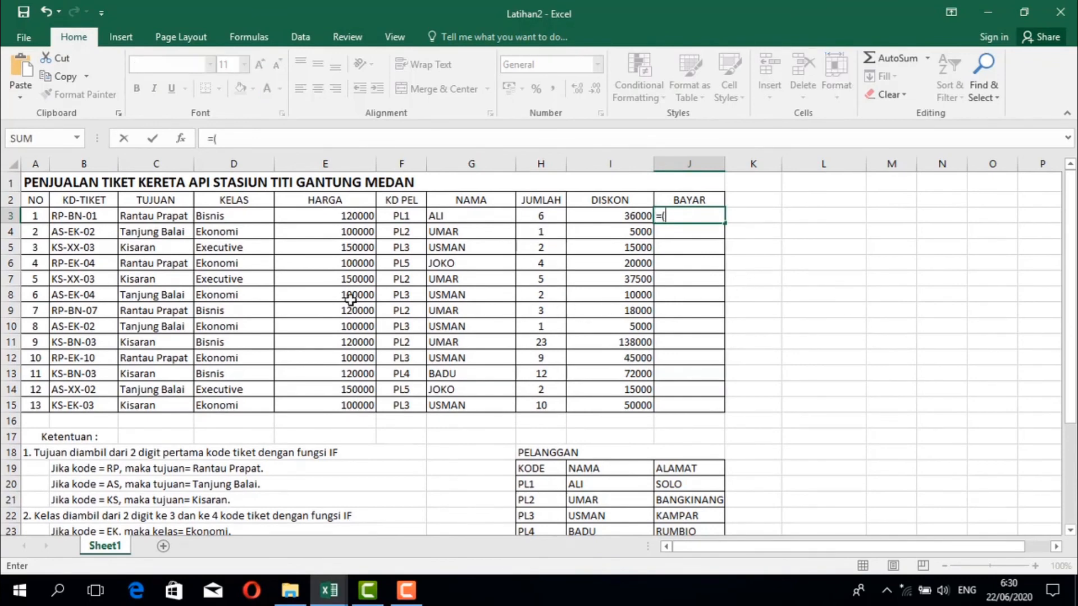
left_click(320, 215)
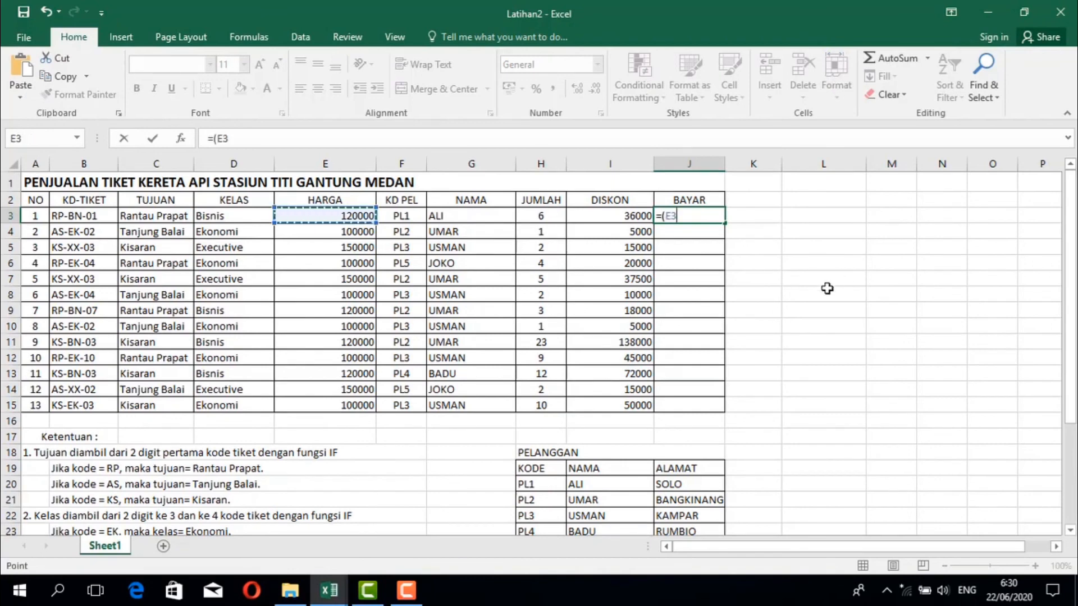
type("*")
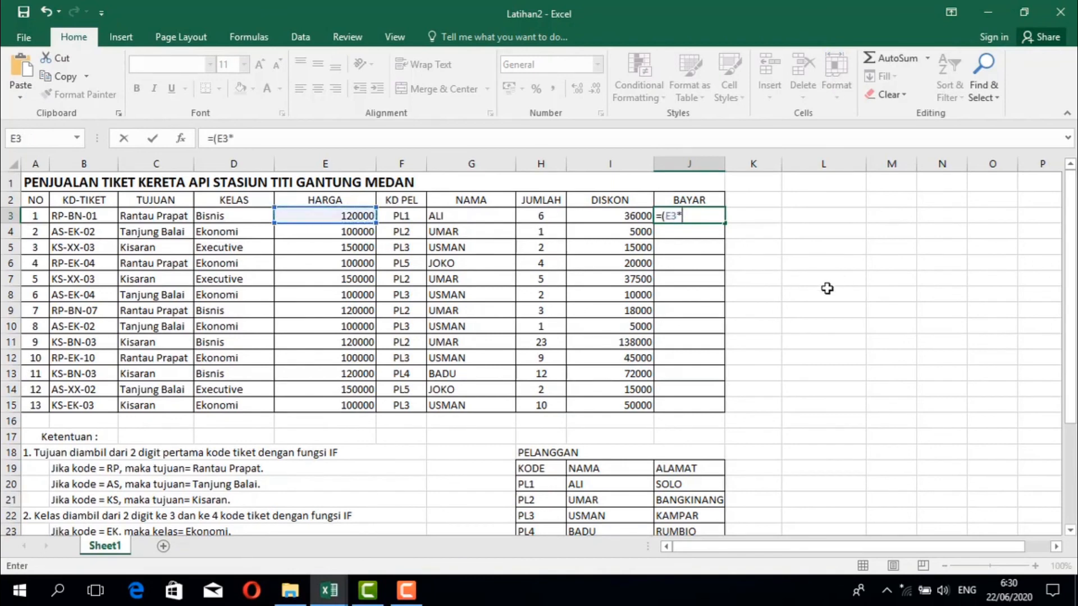
left_click(526, 215)
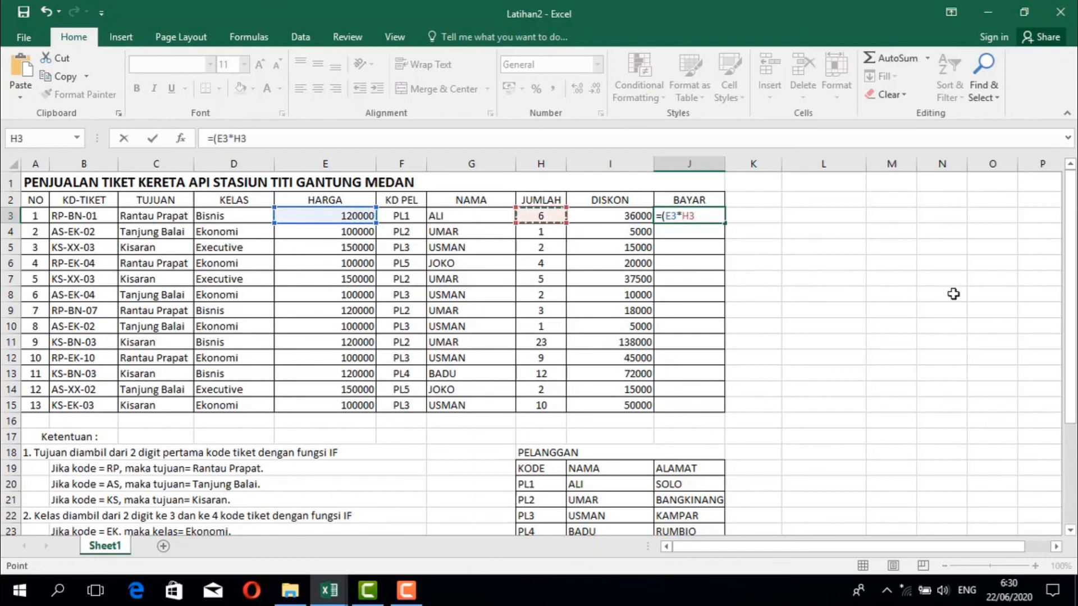
type(")-")
left_click(599, 217)
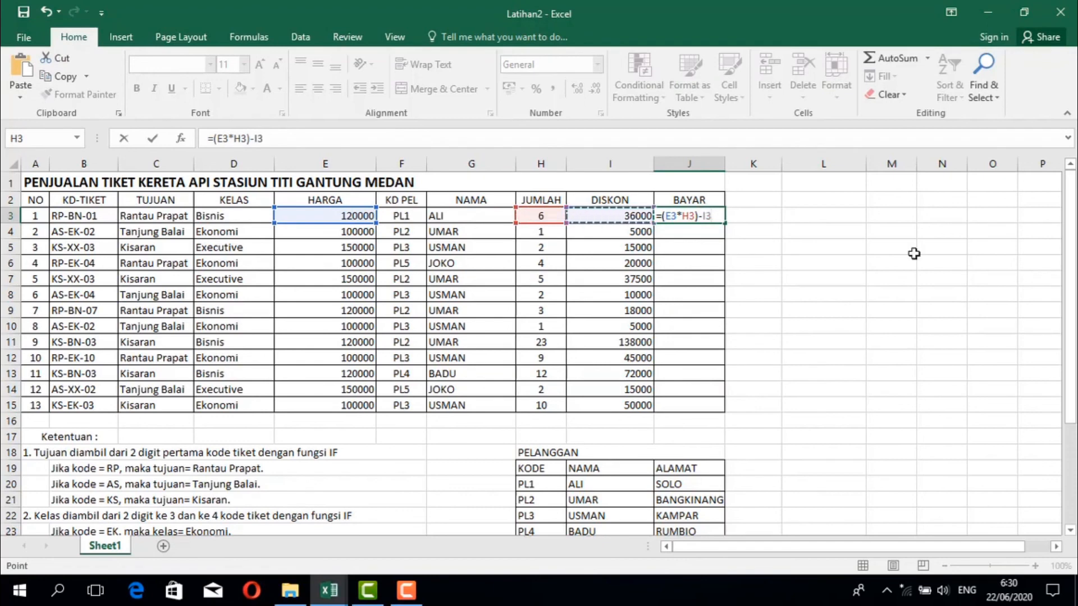
key("Return")
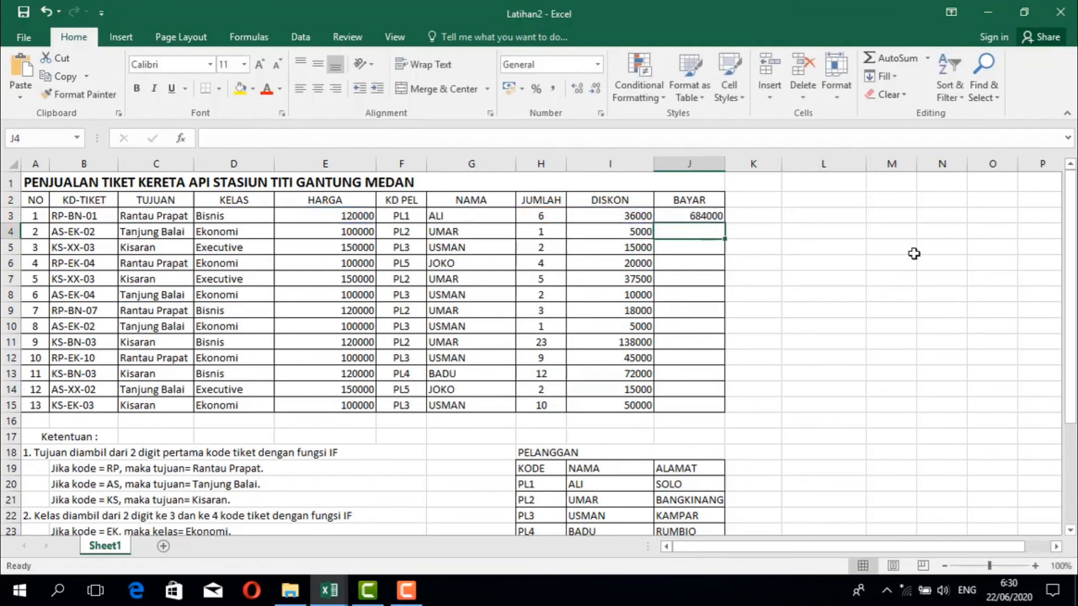
- Fill the BAYAR formula from J3 down through J15 and deselect the range
left_click(723, 220)
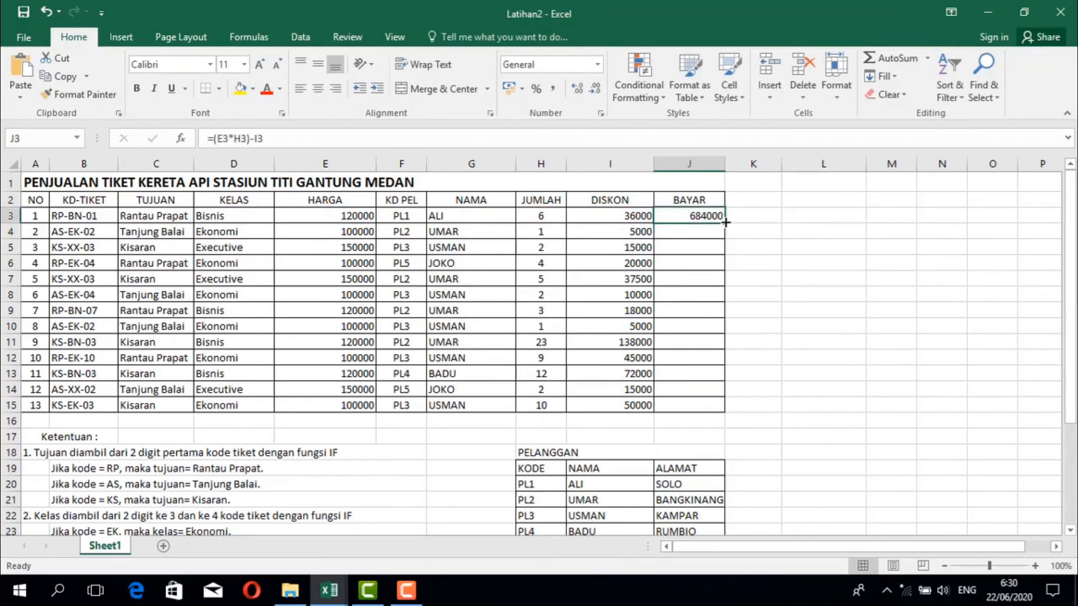
left_click_drag(726, 222, 716, 409)
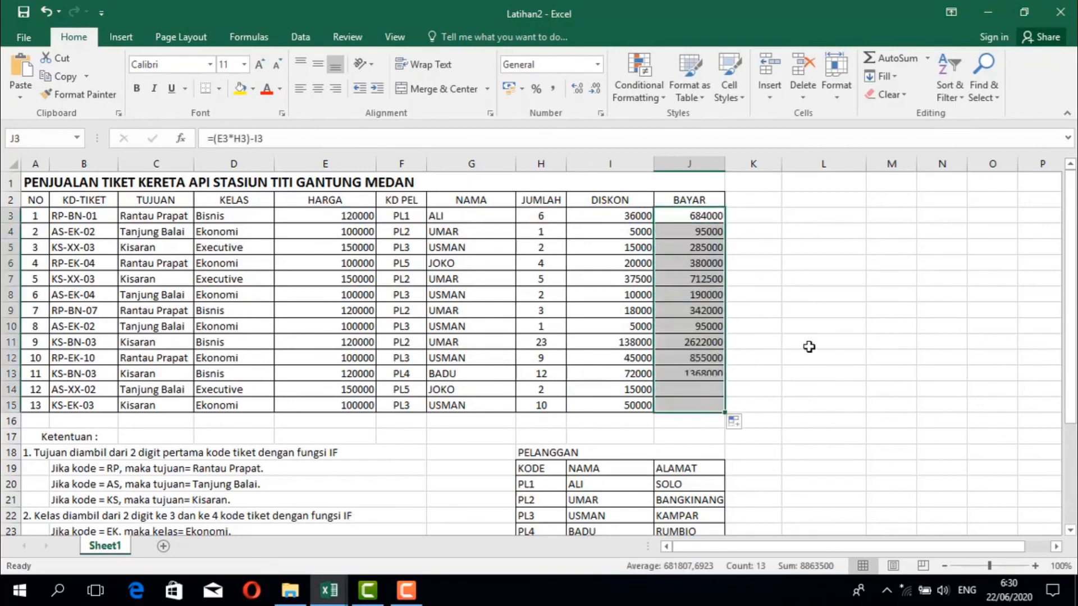
left_click(908, 277)
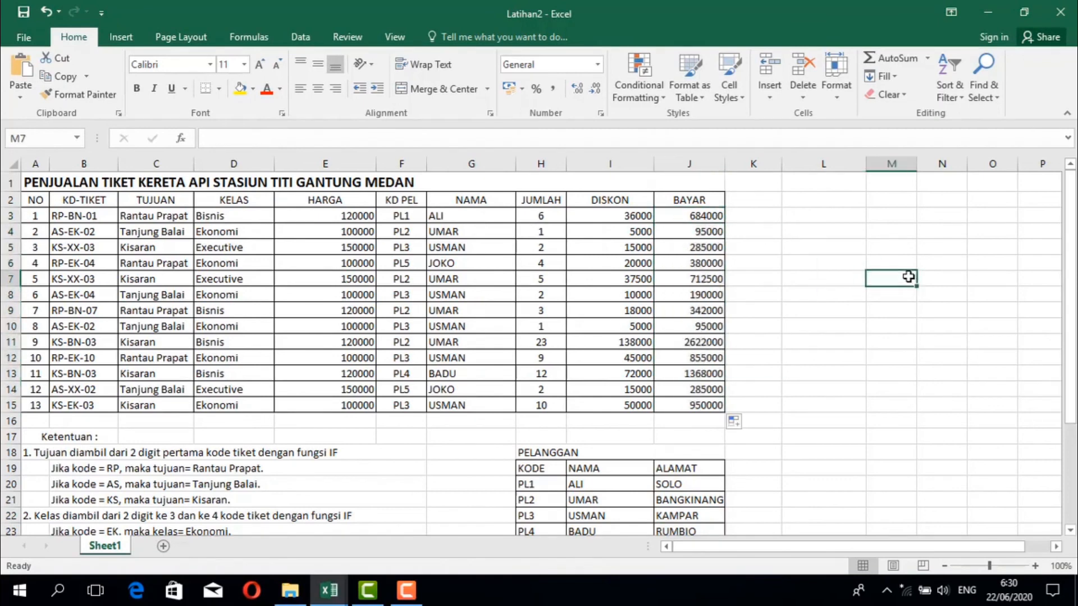